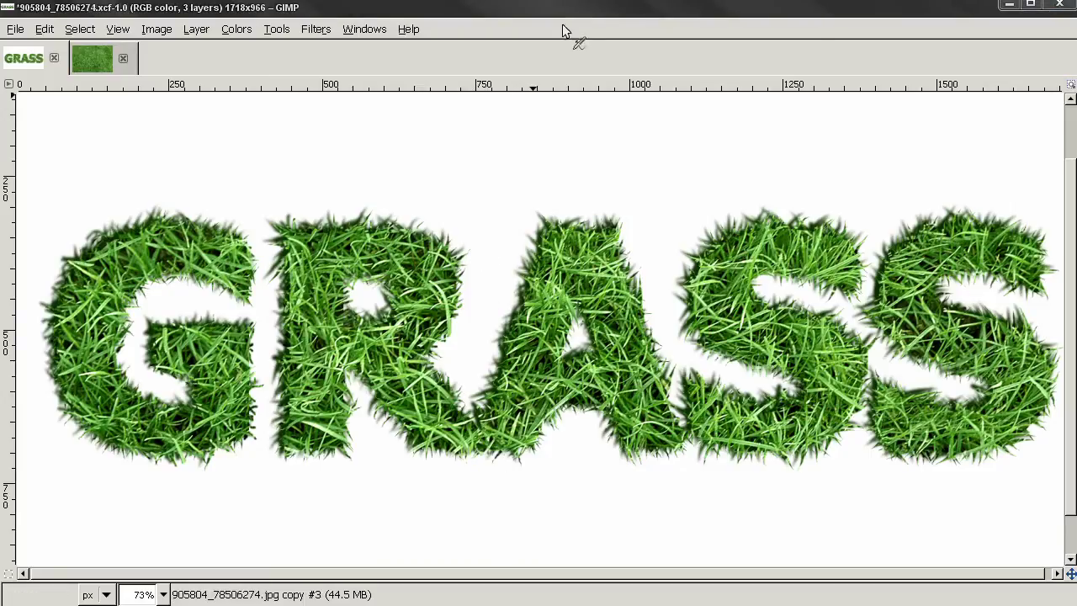
Step: Show the docks again and close the finished GRASS image
scroll(628, 387, right, 1)
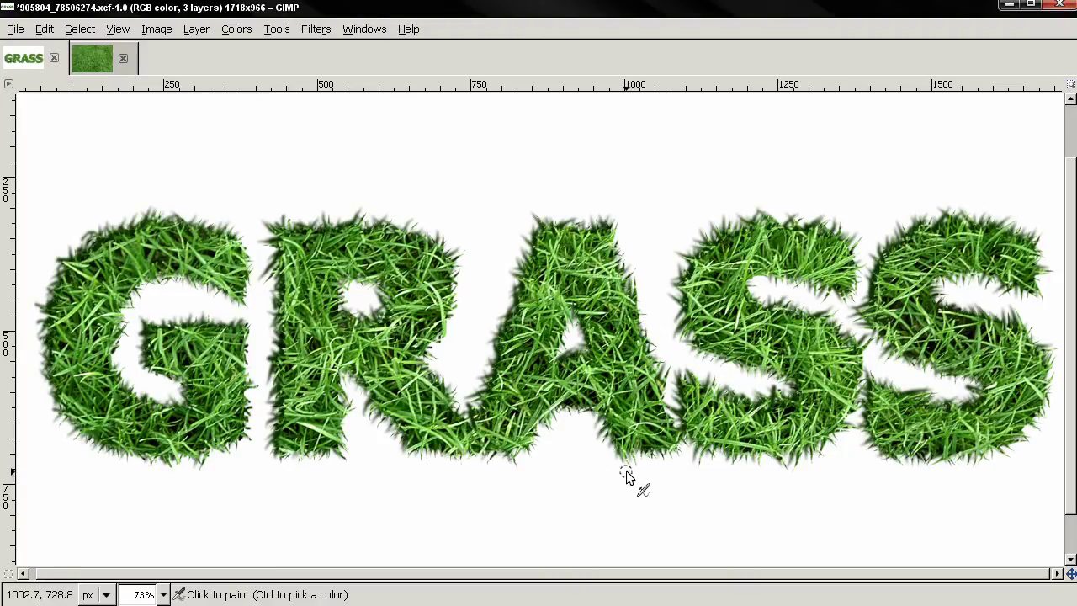
key(Tab)
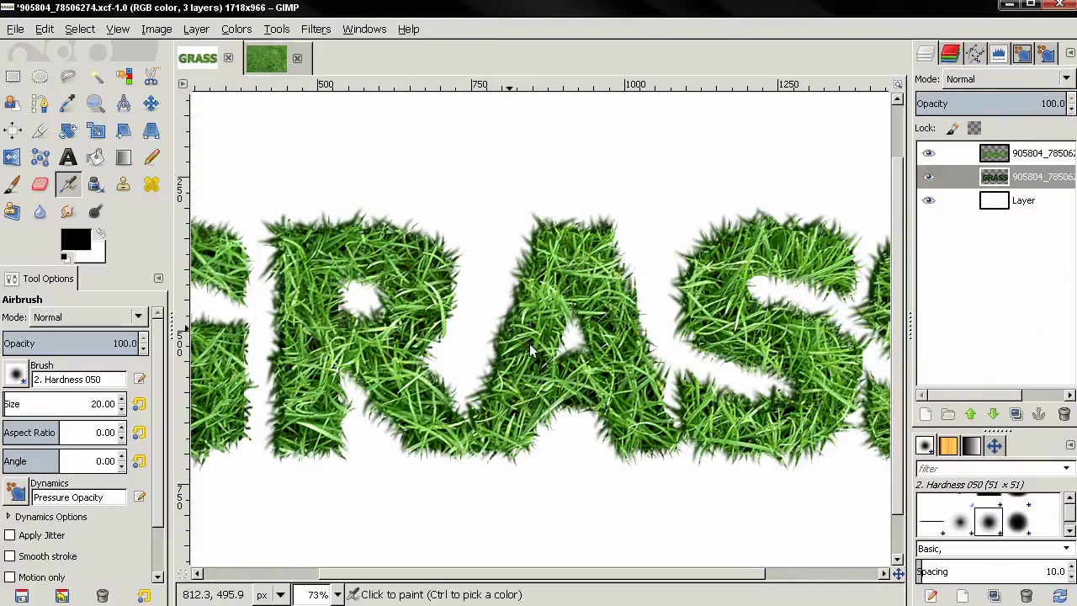
click(228, 57)
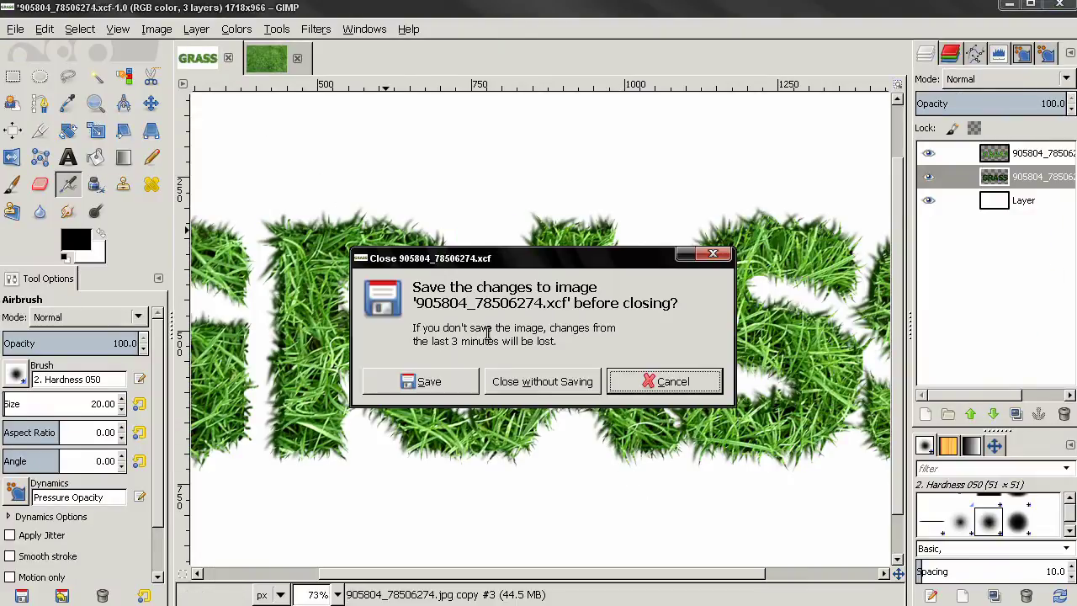
Step: Discard the GRASS image's changes so only the plain grass photo remains open
click(532, 384)
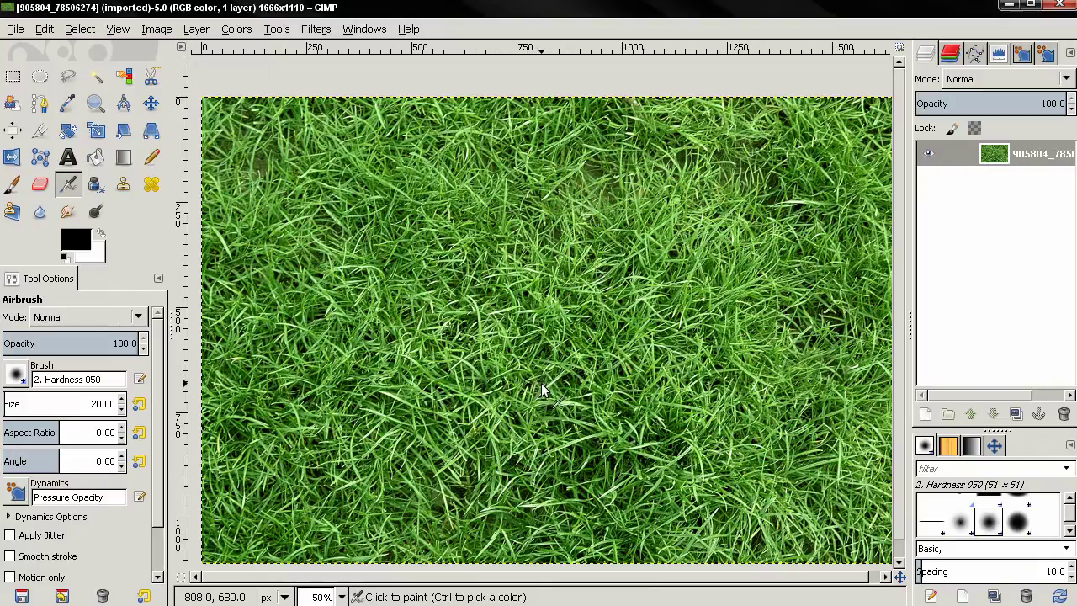
scroll(541, 382, down, 1)
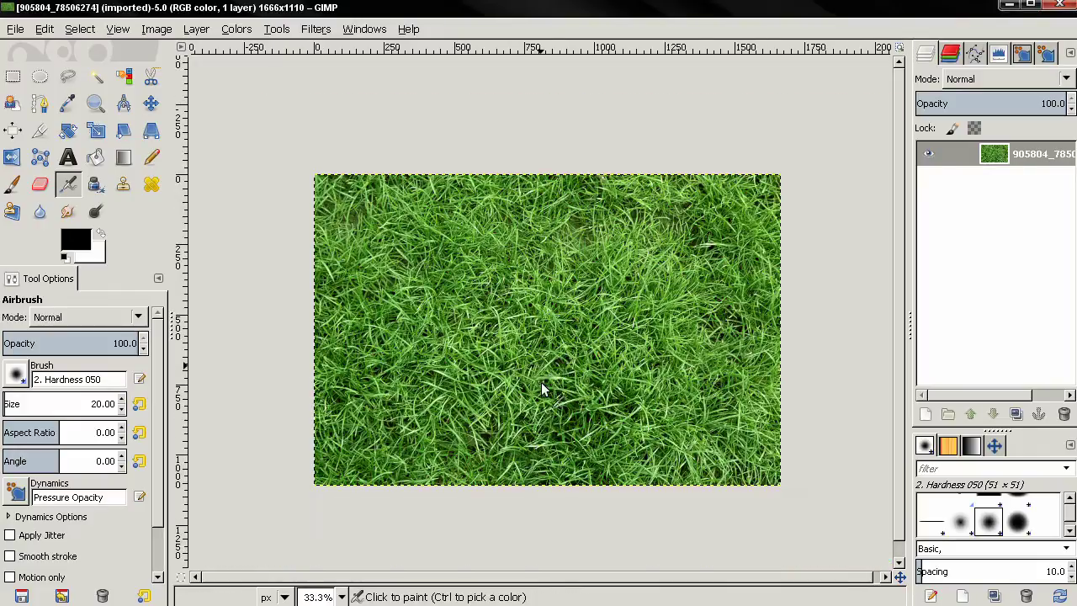
click(15, 30)
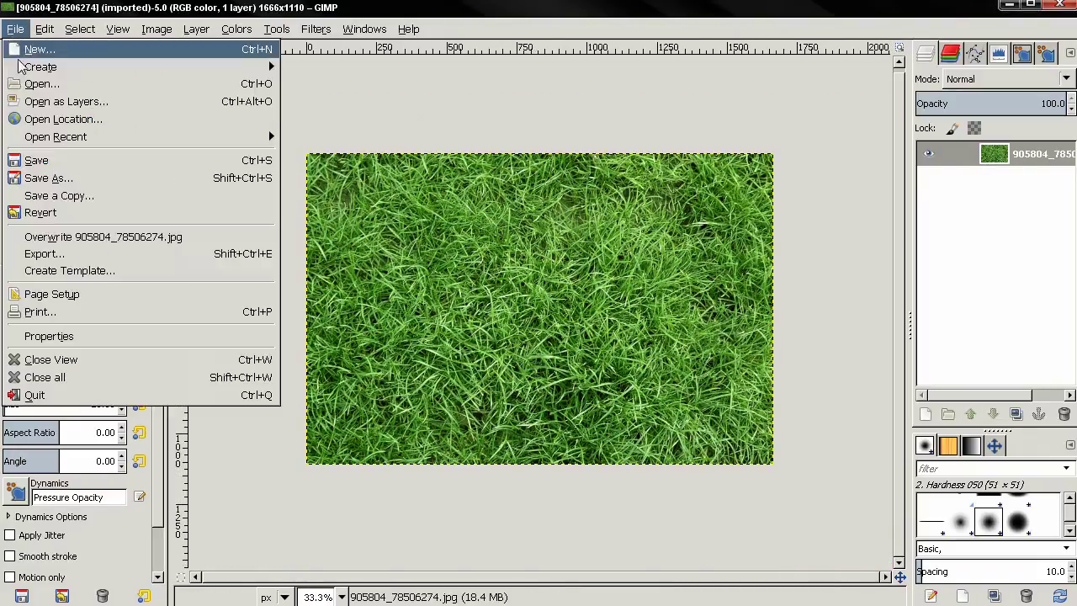
click(370, 93)
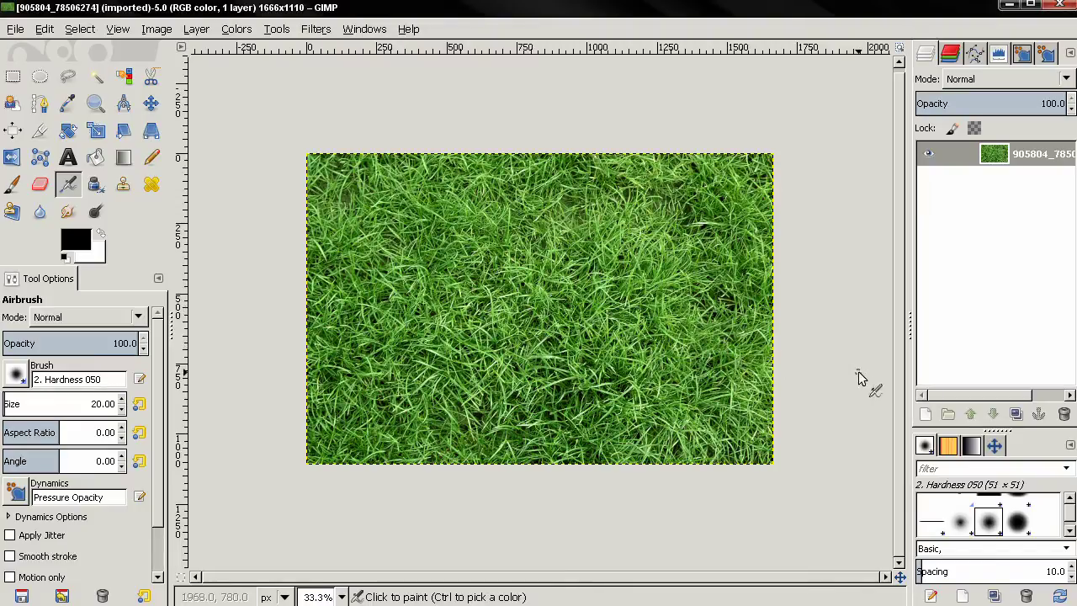
Step: Add a new transparent layer sized 1666*2 by 1110*2 (3332 × 2220 px)
click(925, 414)
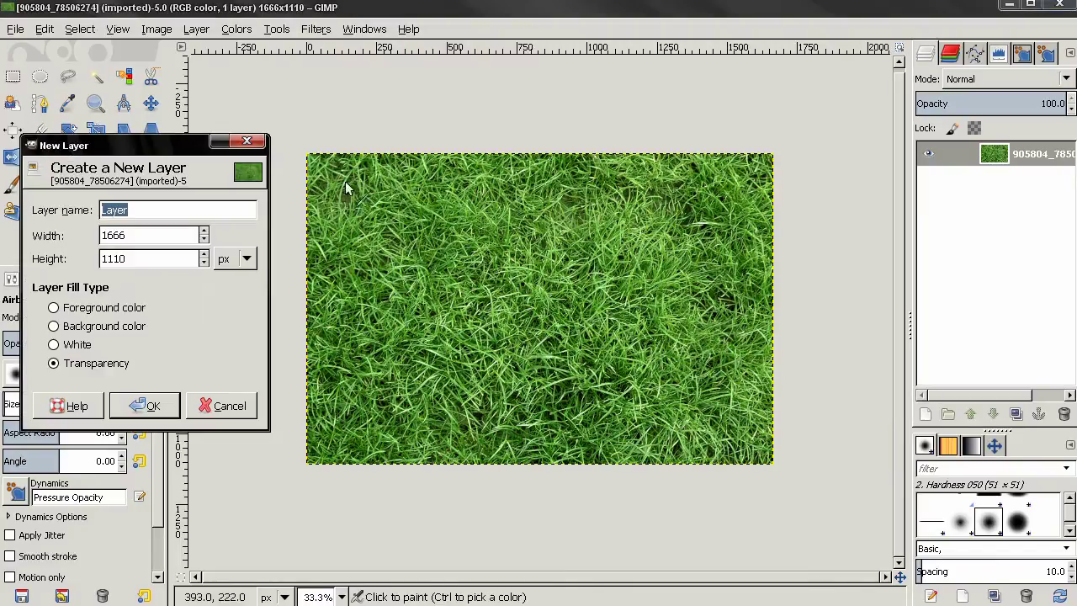
drag(160, 141, 208, 143)
click(181, 241)
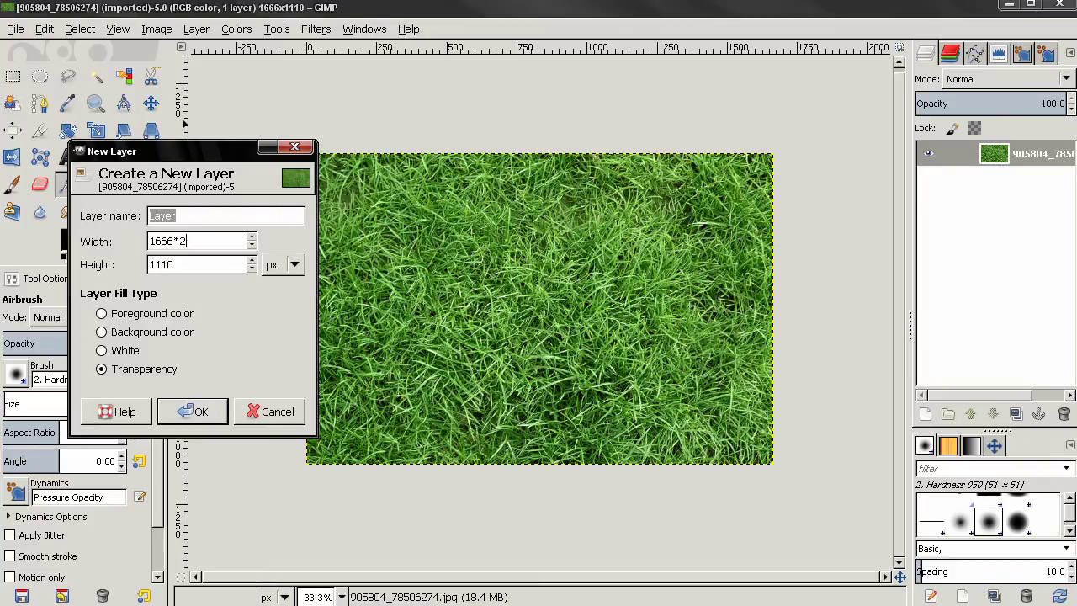
click(192, 267)
Step: Create the double-size layer and fit the canvas to it
click(201, 408)
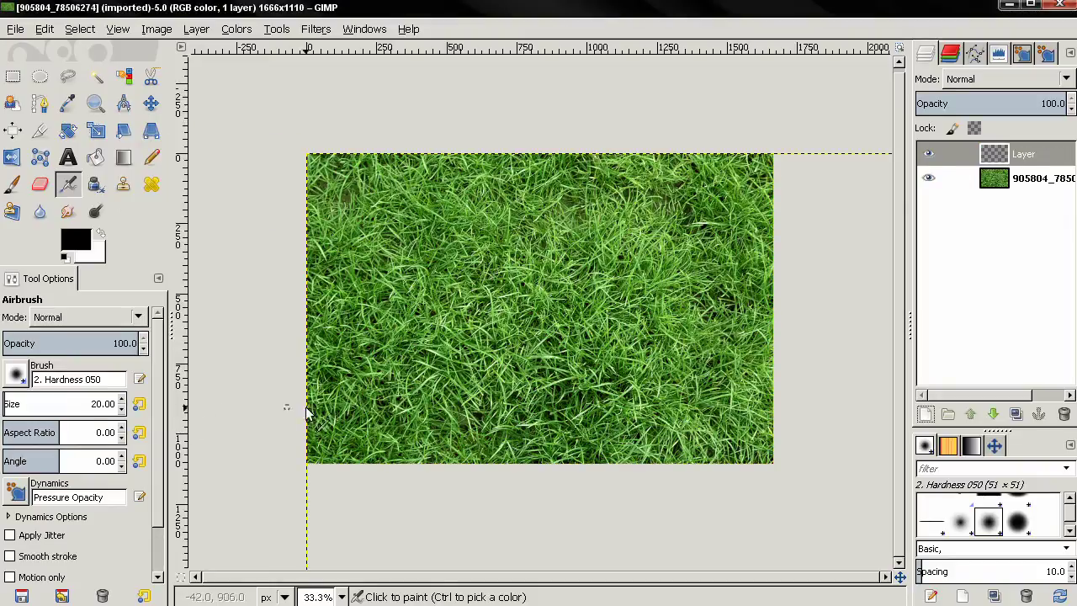
scroll(517, 343, down, 1)
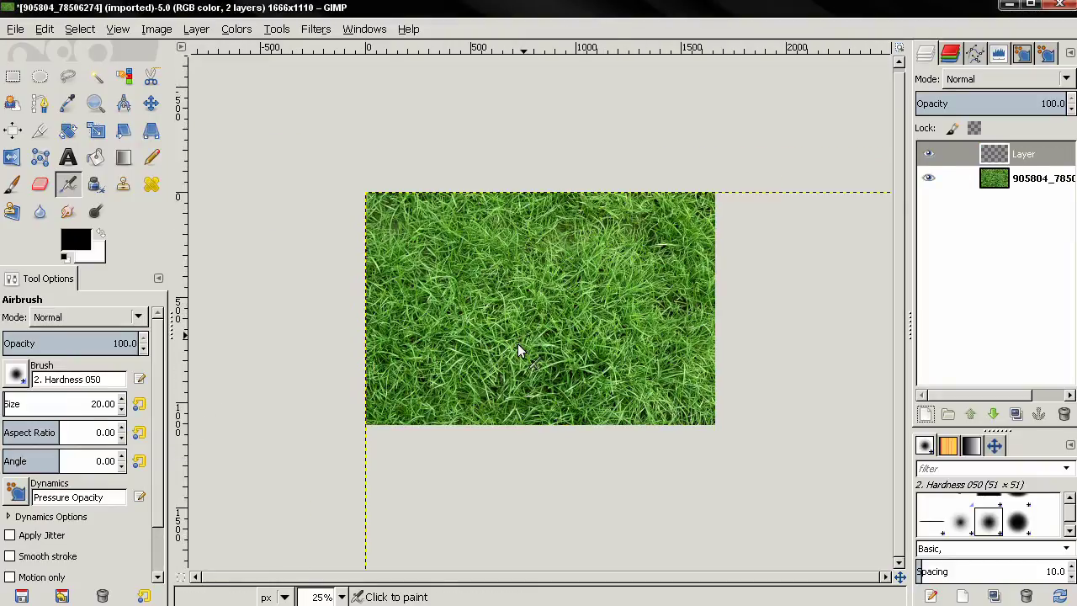
scroll(517, 343, down, 1)
scroll(534, 344, right, 3)
scroll(533, 344, down, 2)
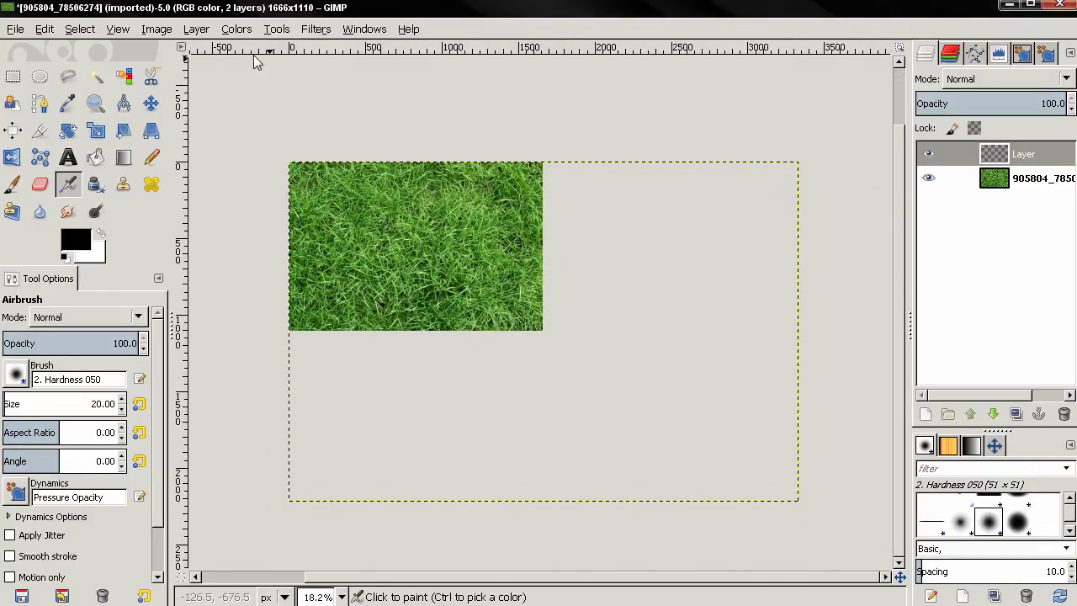
click(152, 30)
click(183, 124)
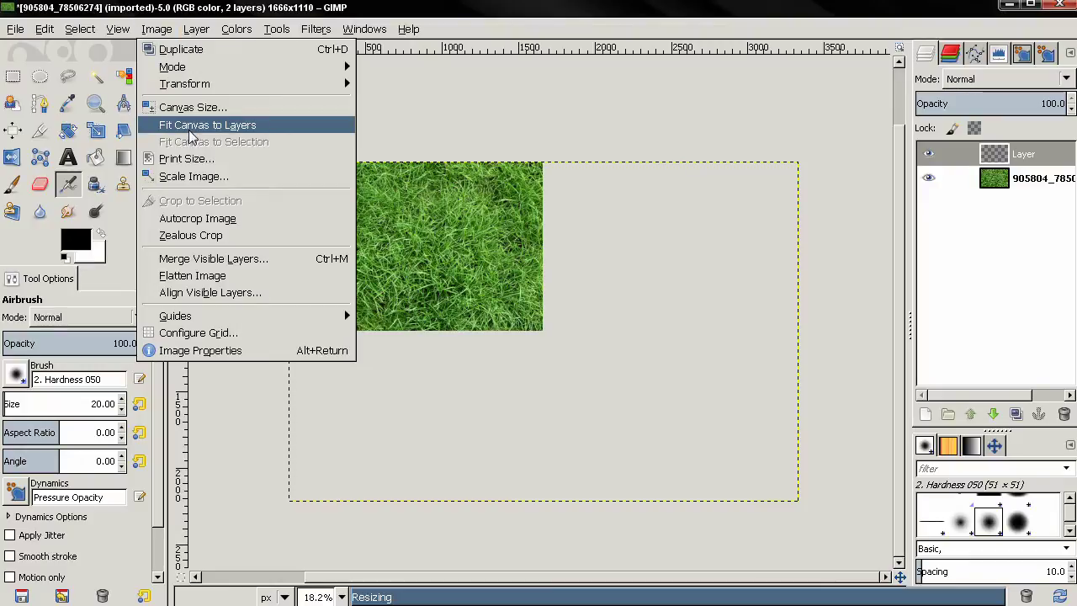
Step: Lower the new layer beneath the grass photo and fill it with white
click(993, 413)
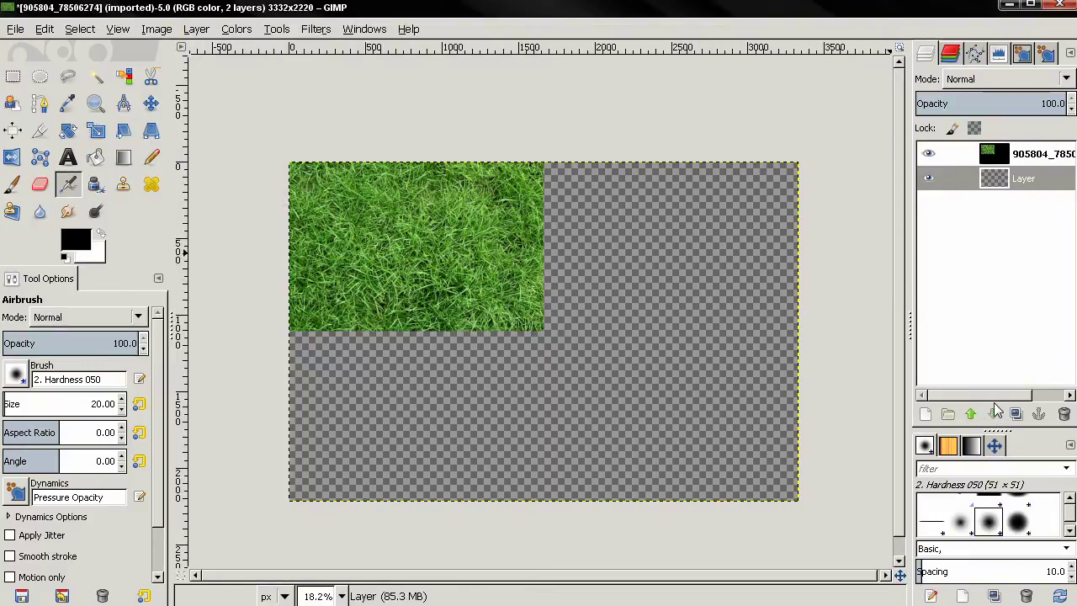
click(44, 28)
click(91, 288)
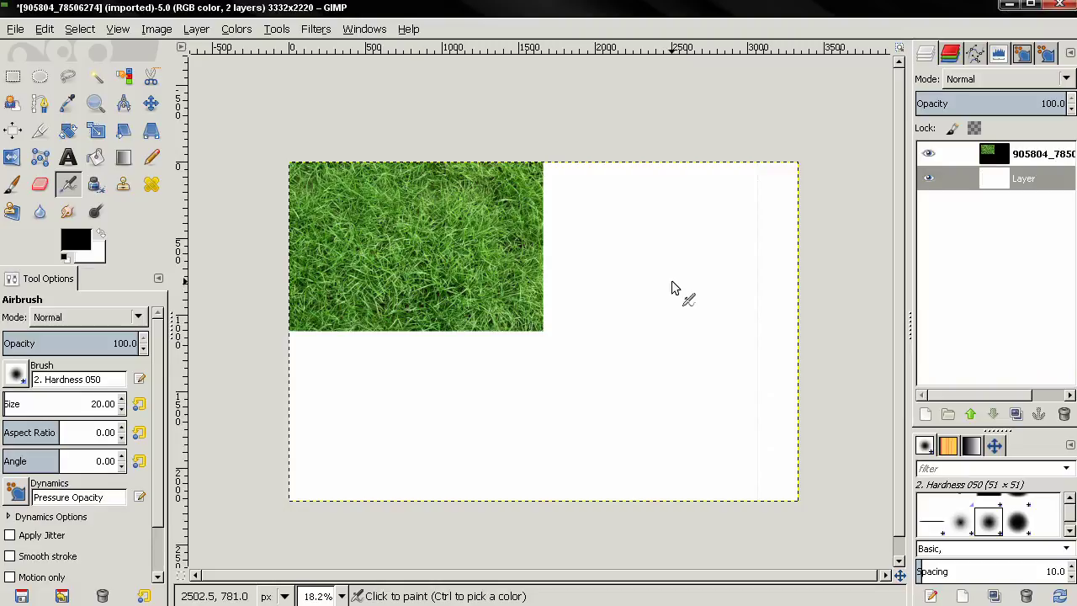
Step: Add an alpha channel to the grass photo layer and drag it to the canvas centre
click(1041, 156)
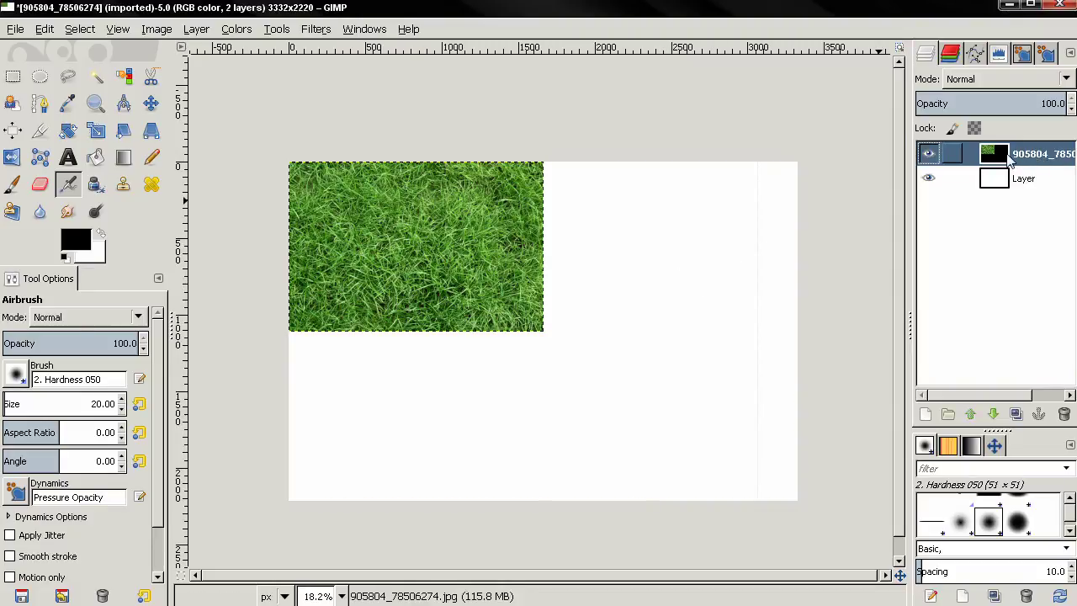
right_click(1009, 160)
click(892, 511)
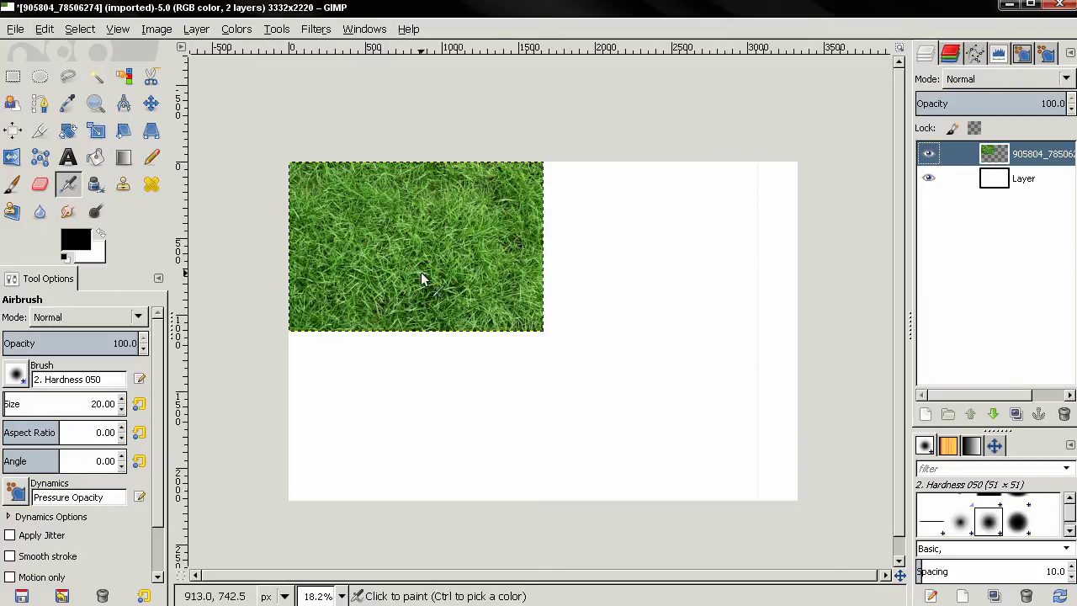
key(m)
drag(412, 284, 535, 370)
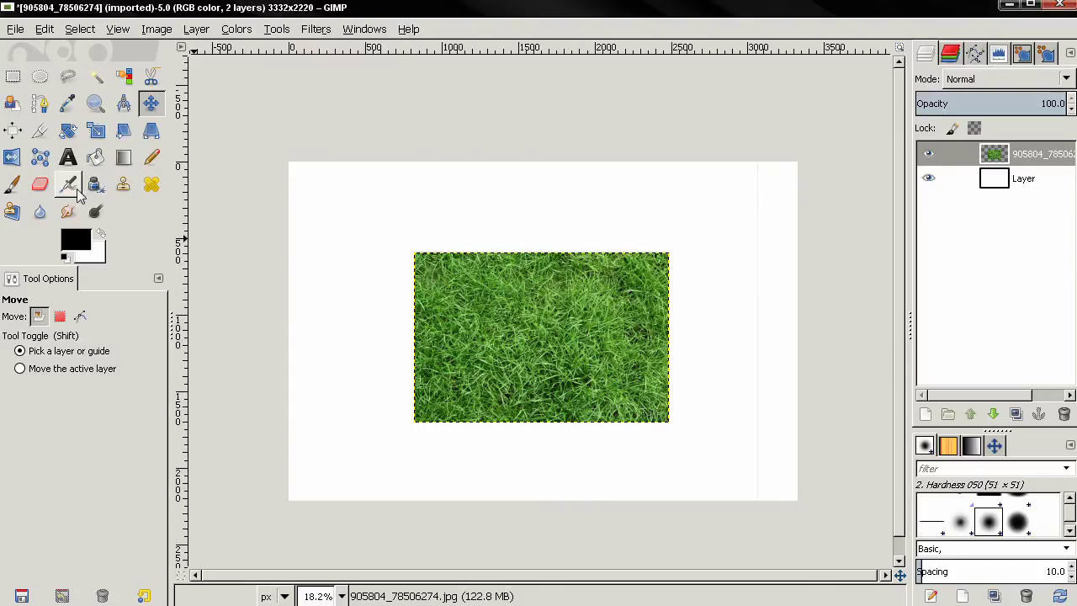
Step: Add bold 480 px GRASS text and move it over the centre of the grass photo
click(68, 157)
click(497, 335)
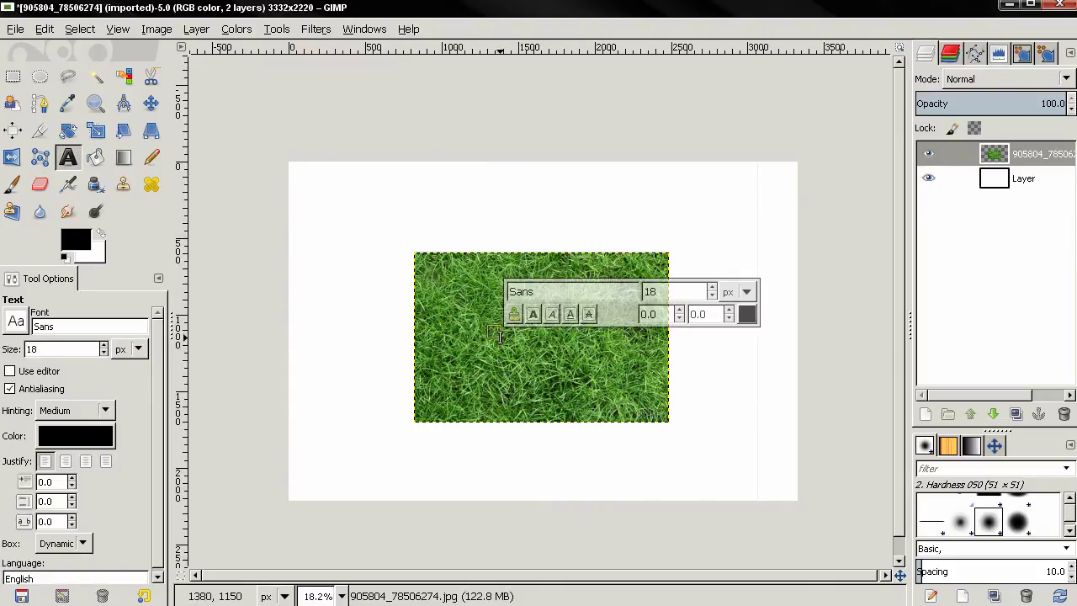
text(GRASS)
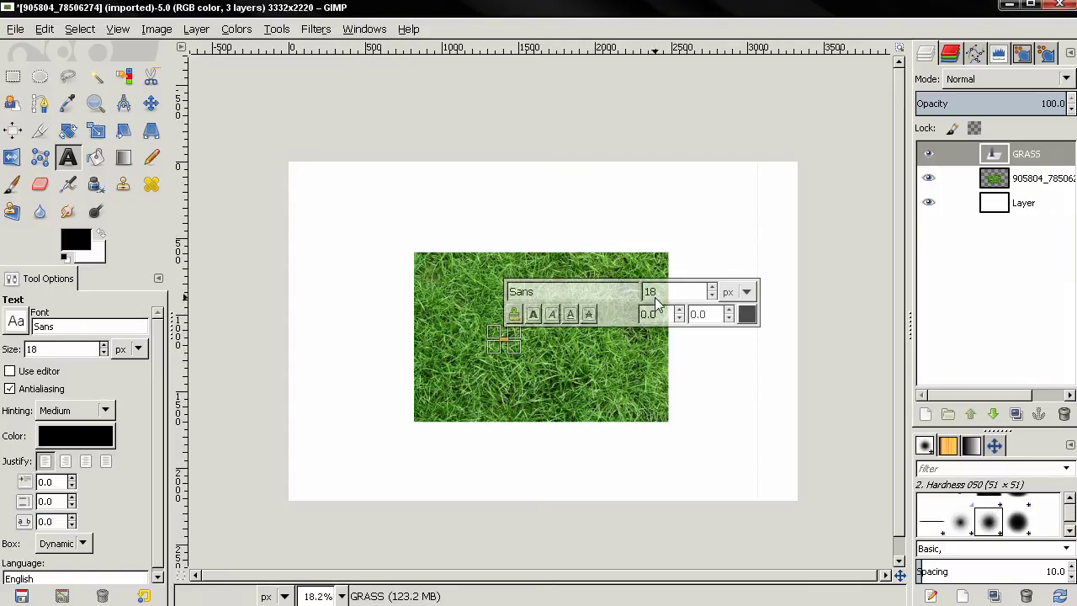
drag(660, 291, 620, 289)
text(480)
key(Return)
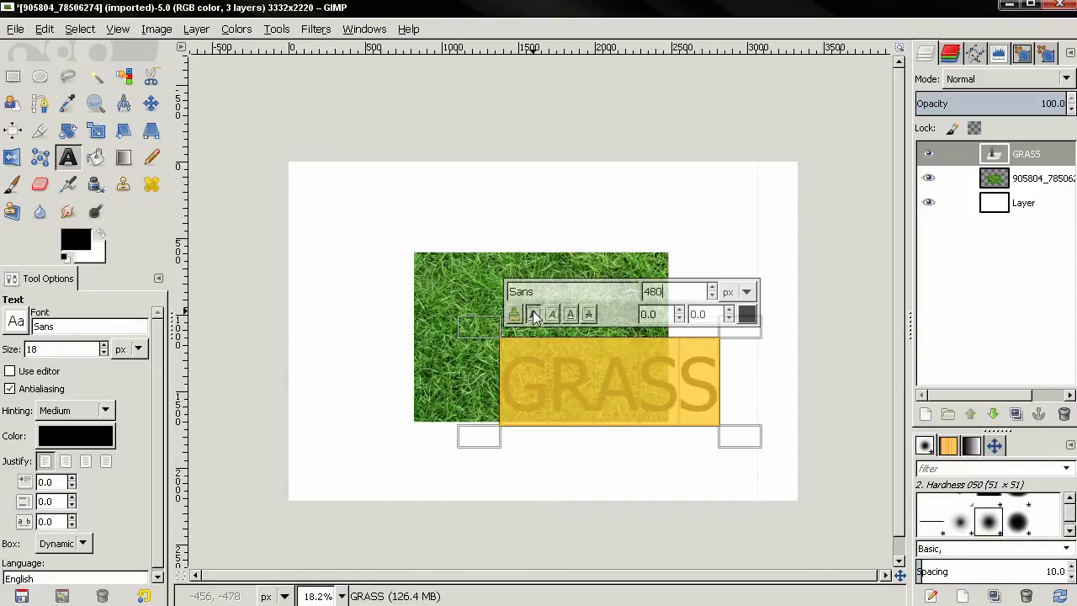
click(533, 316)
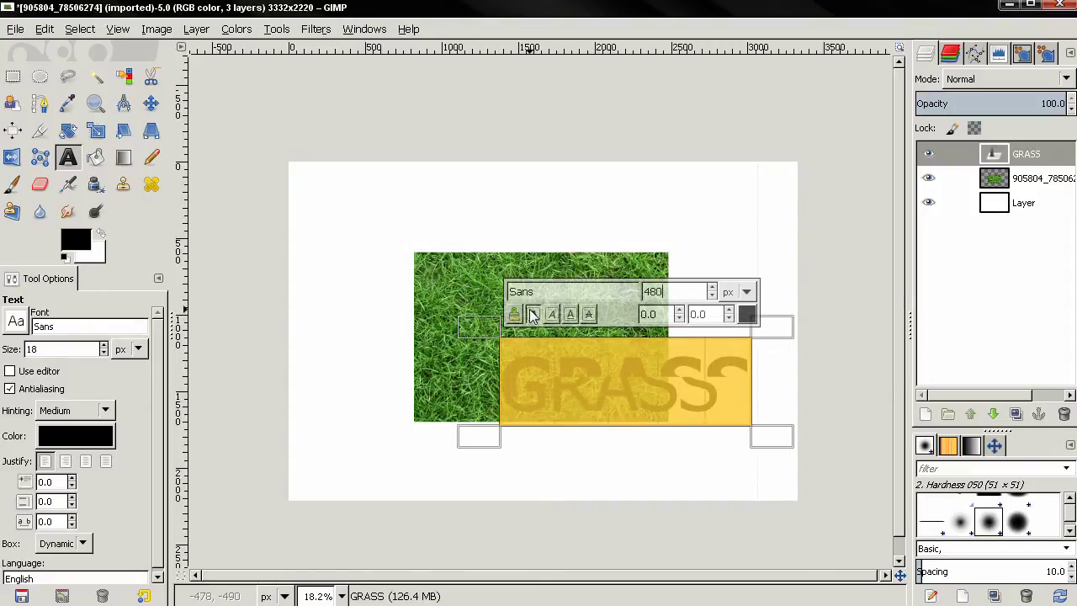
click(150, 103)
drag(563, 373, 478, 333)
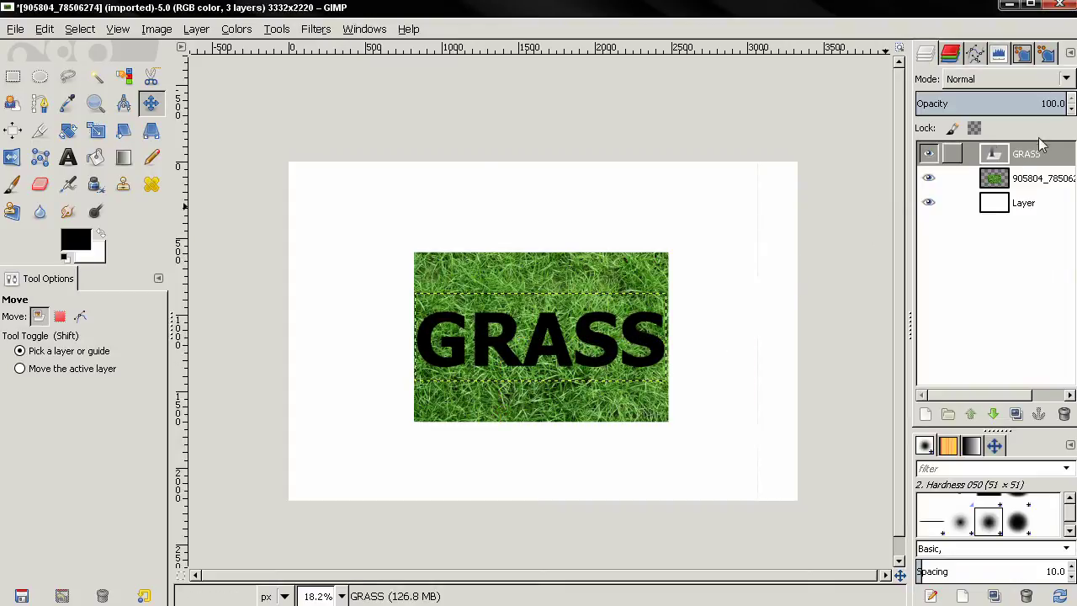
Step: Select the GRASS letter outlines, then delete the text layer
right_click(1025, 161)
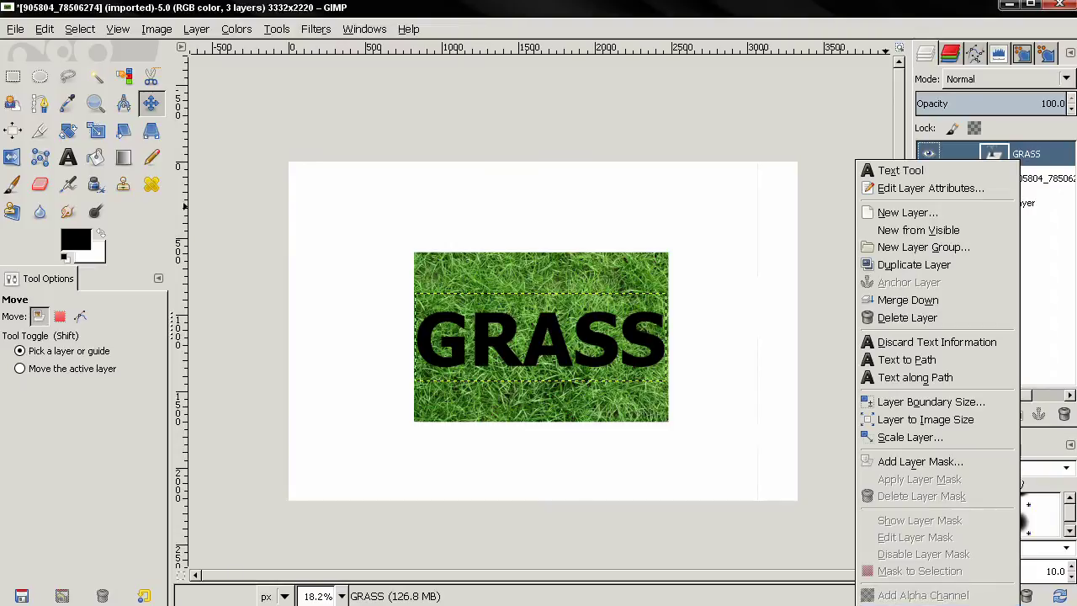
click(916, 601)
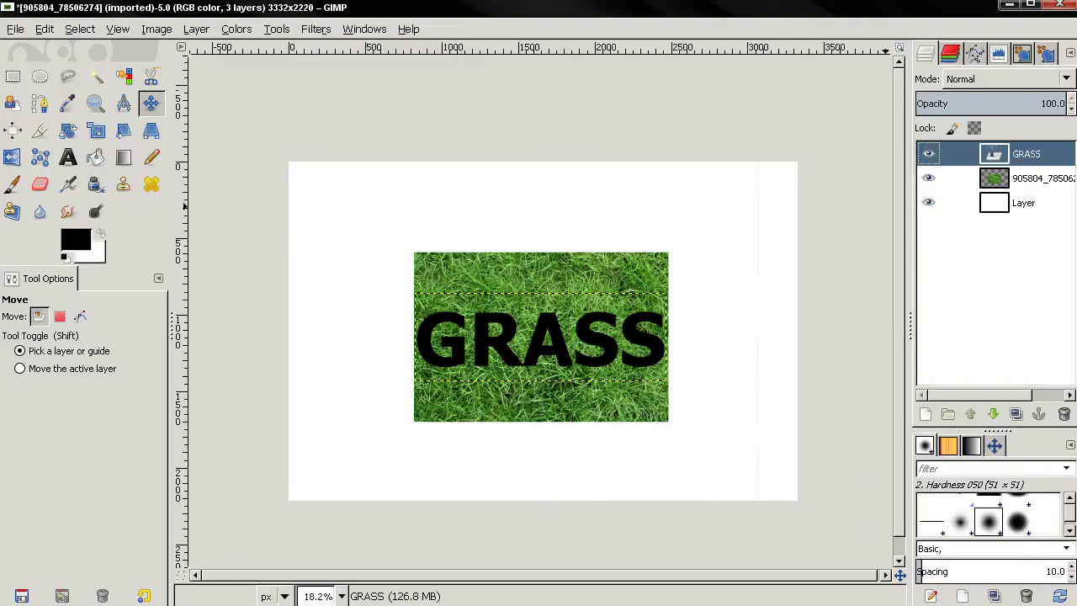
click(1064, 413)
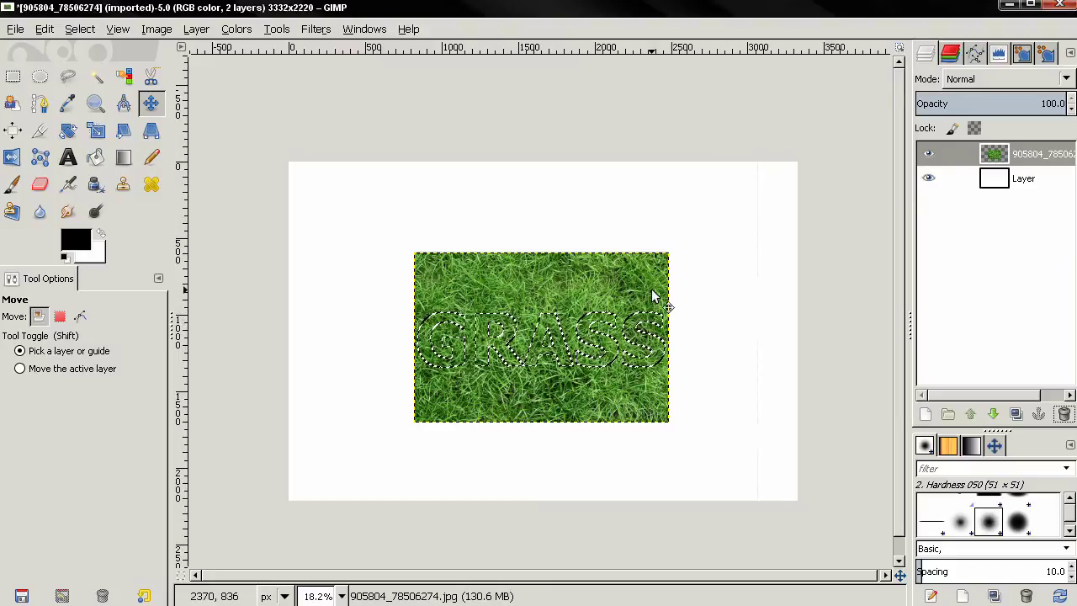
Step: Invert the selection, delete the grass outside the letters, and deselect
key(ctrl+i)
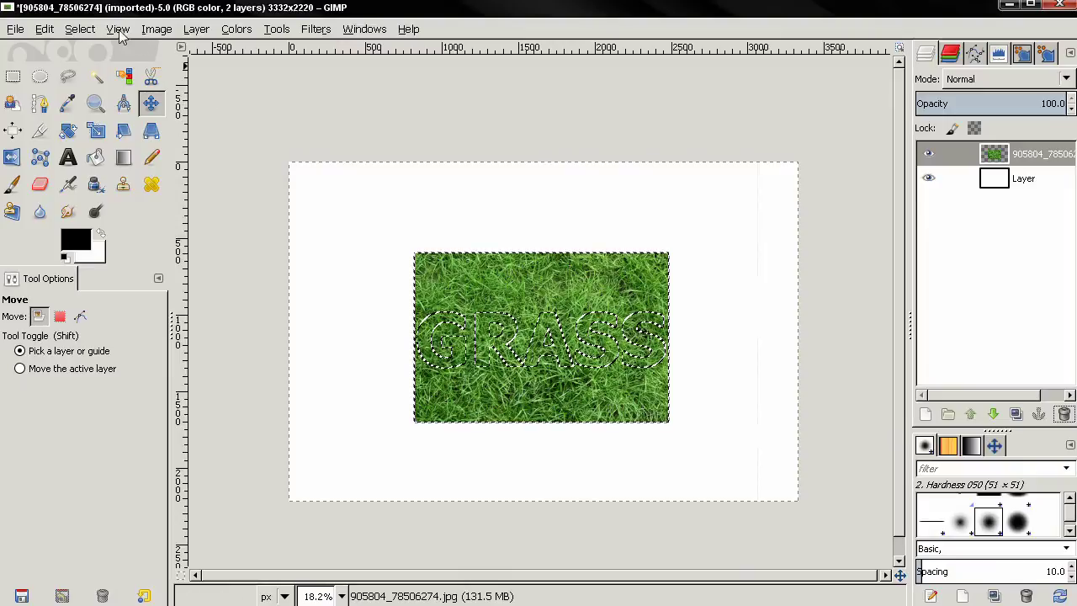
click(82, 31)
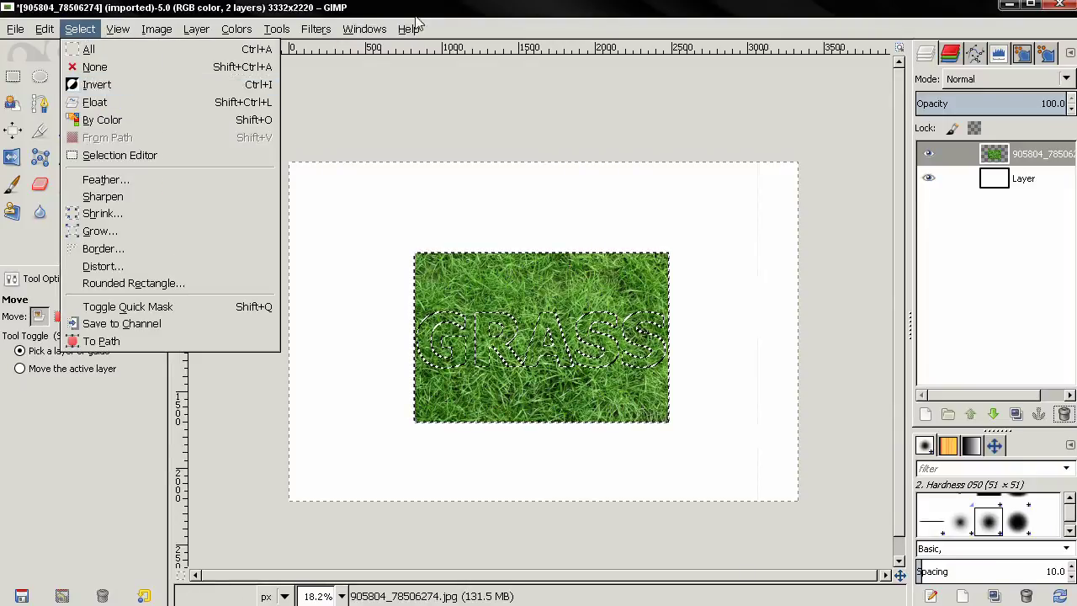
click(476, 32)
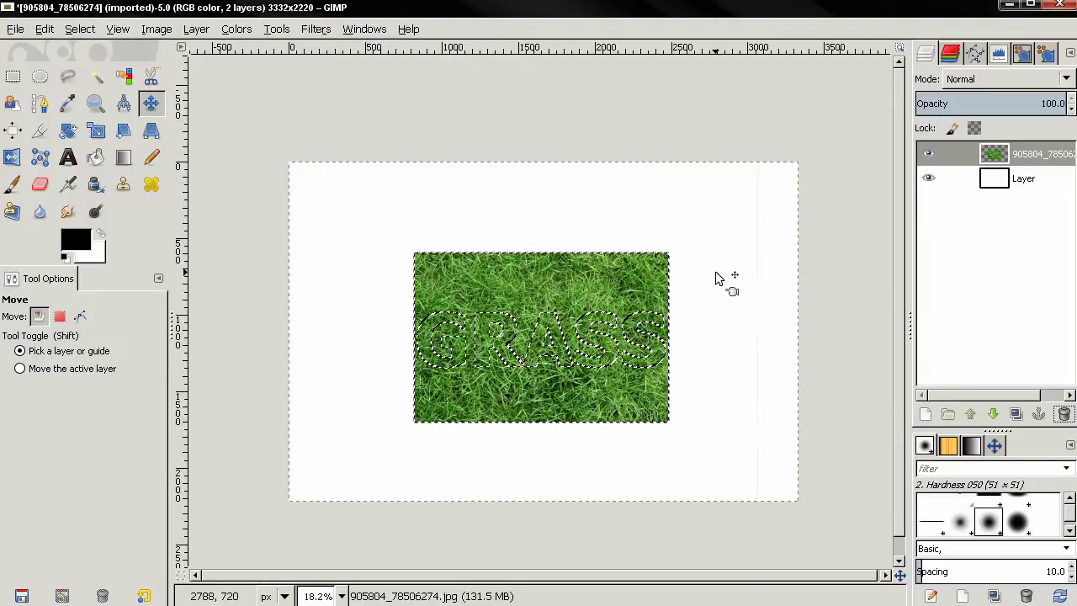
key(Delete)
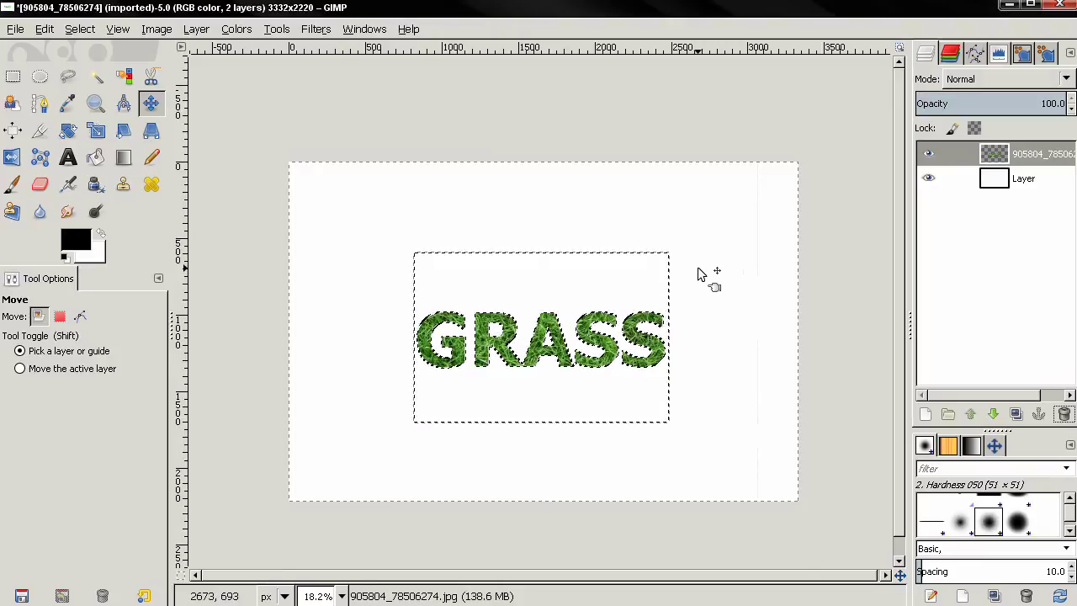
key(ctrl+shift+a)
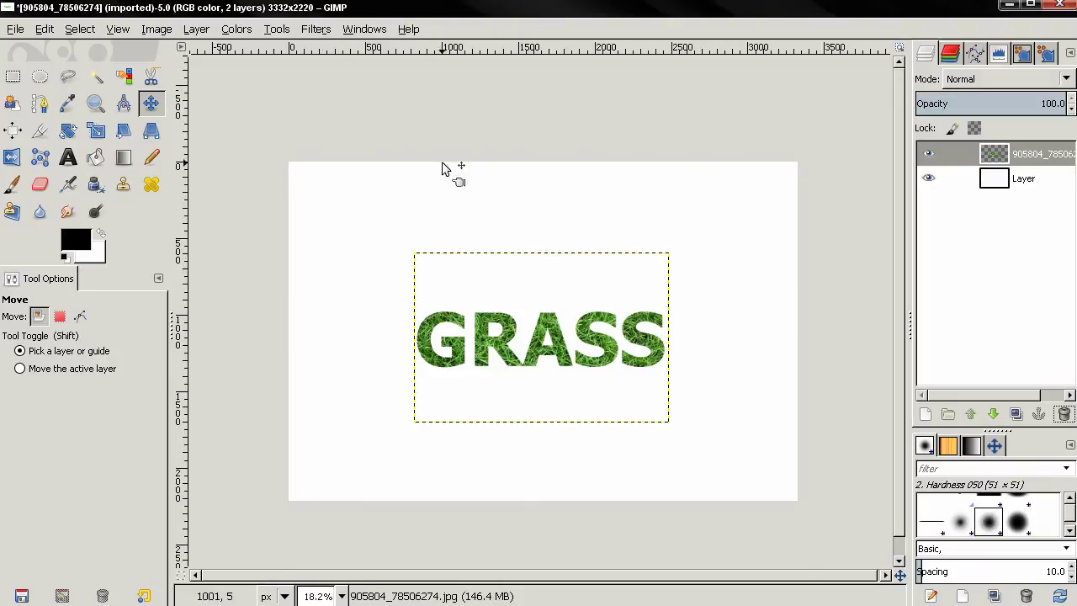
click(78, 29)
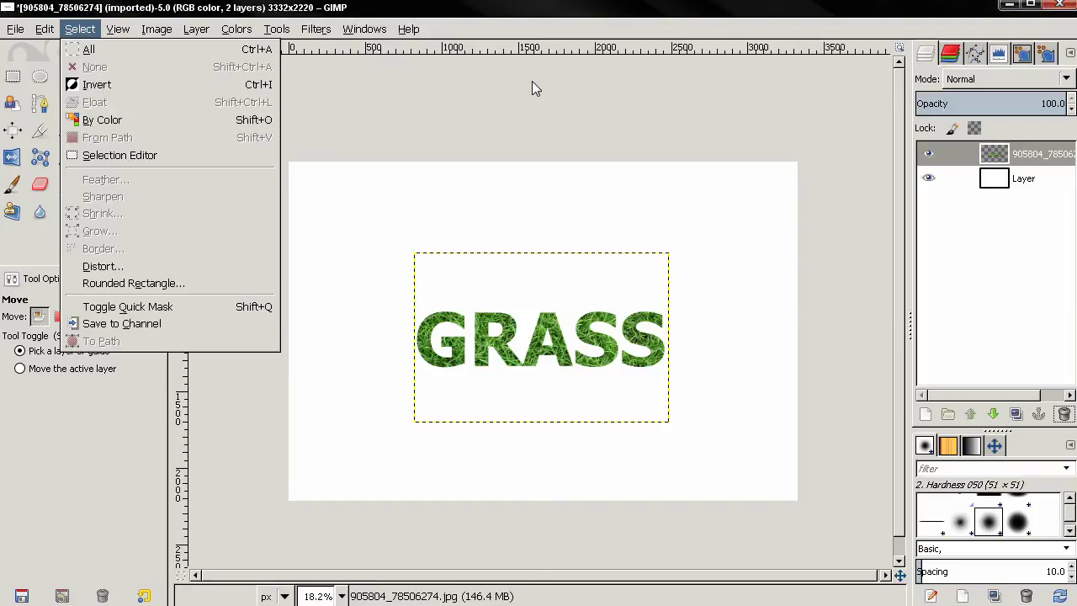
click(545, 105)
Step: Zoom to 50% on the lettering and set the Eraser brush size to 10
key(plus)
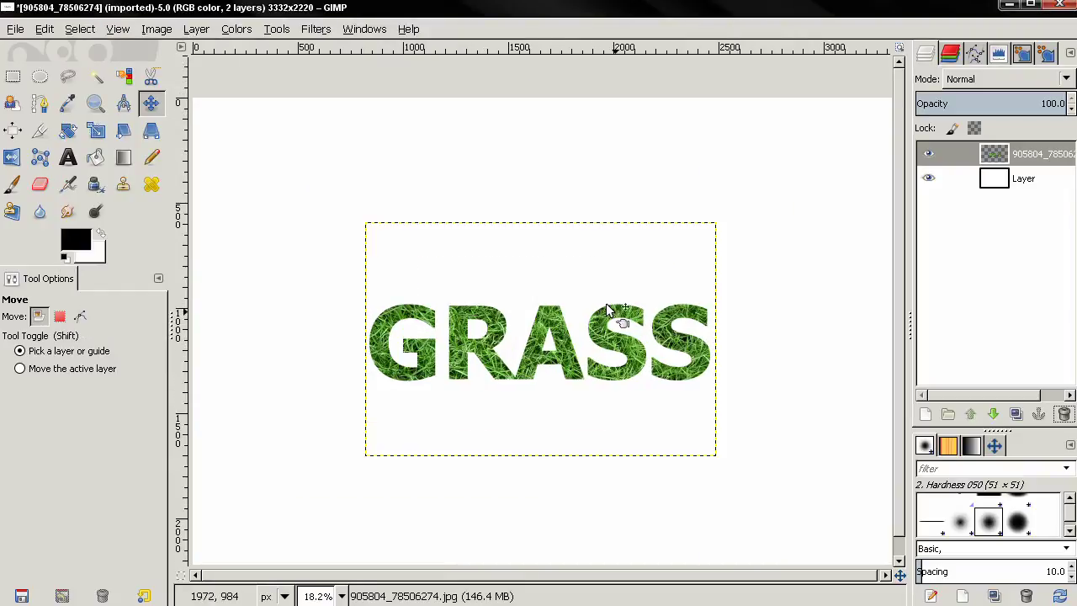
key(plus)
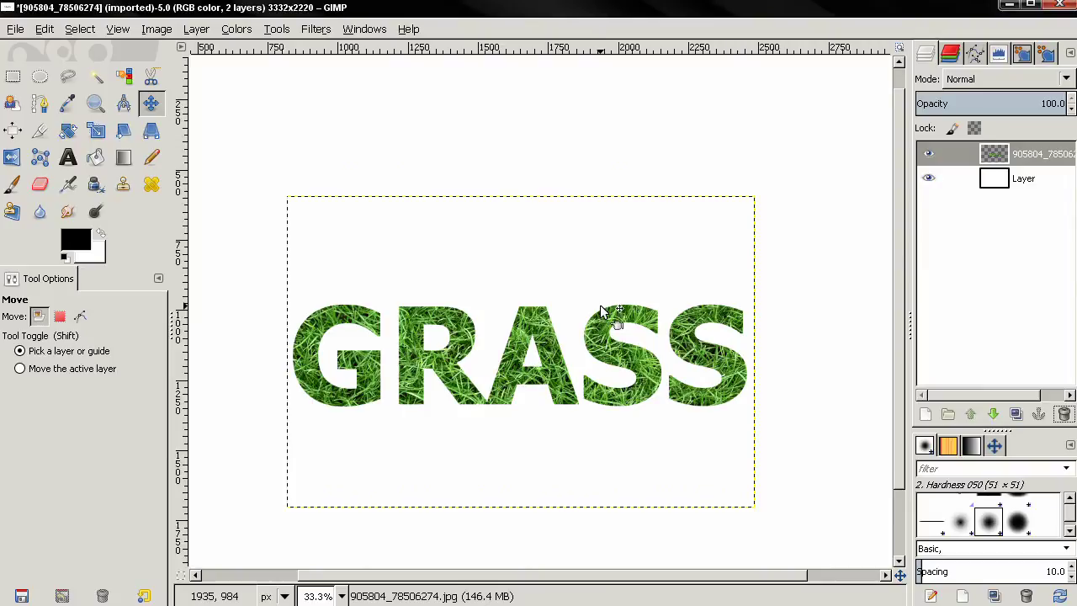
click(80, 315)
key(plus)
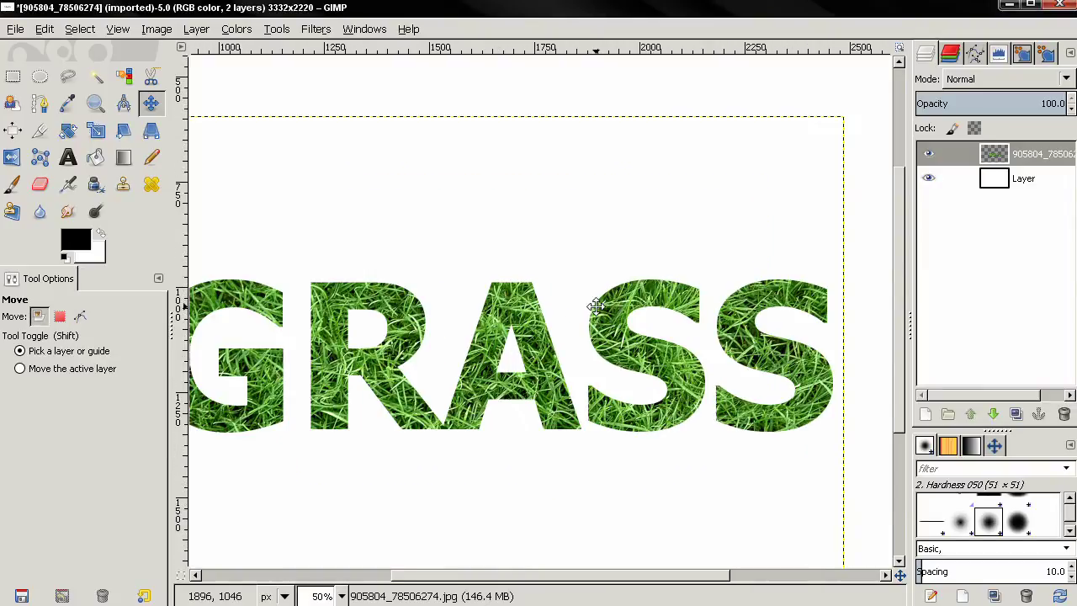
drag(598, 308, 648, 307)
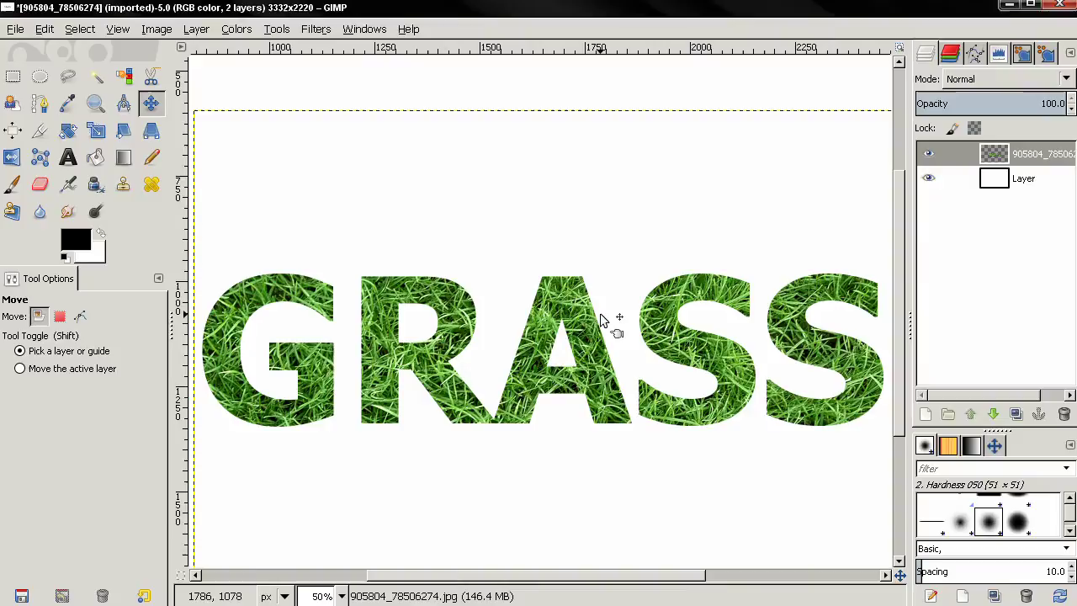
click(39, 183)
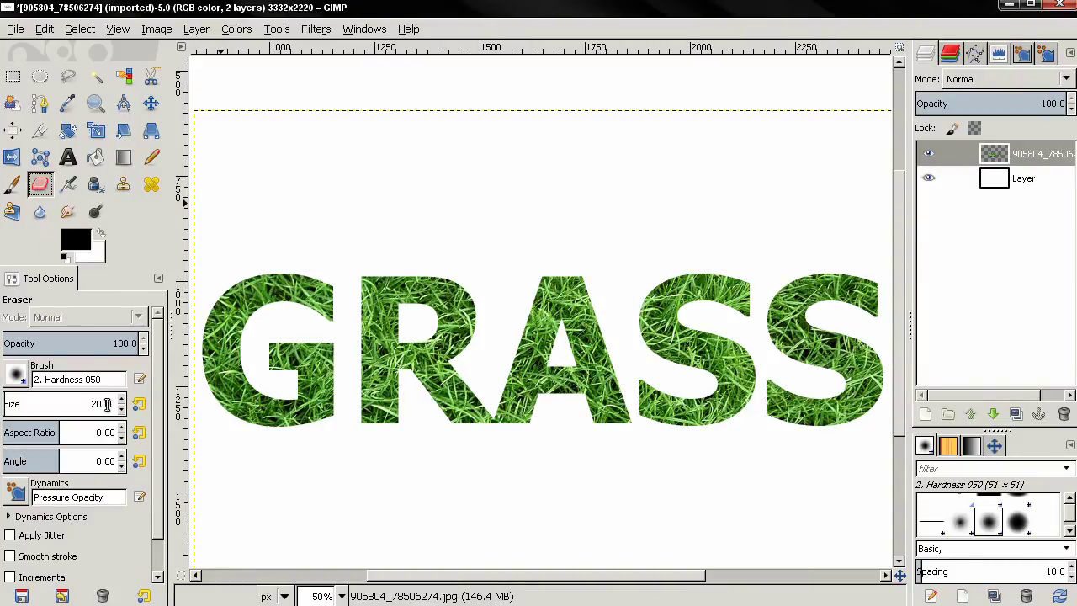
text(1)
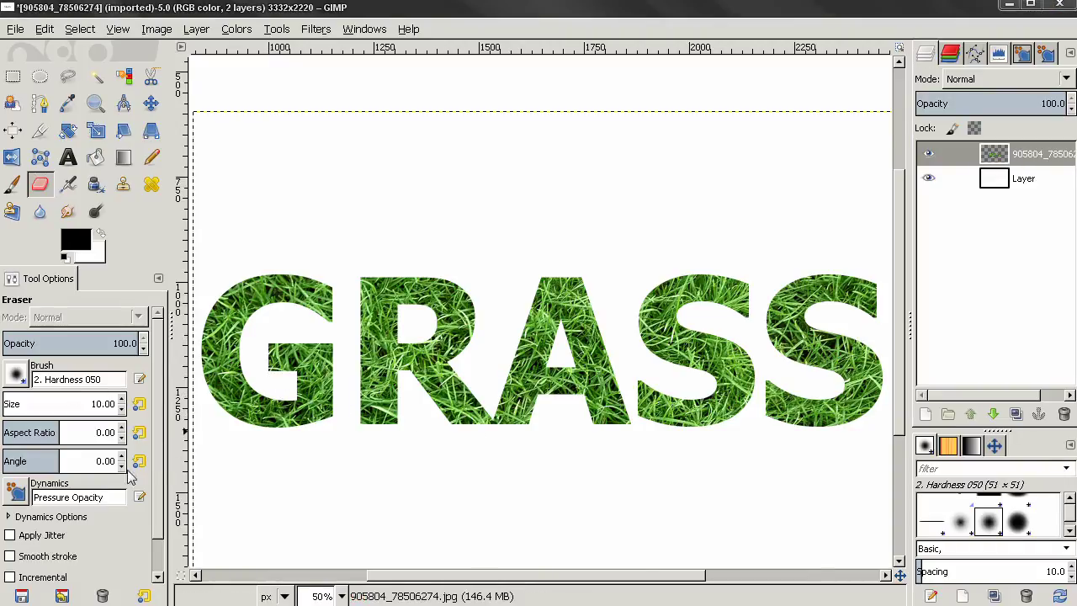
scroll(135, 471, down, 2)
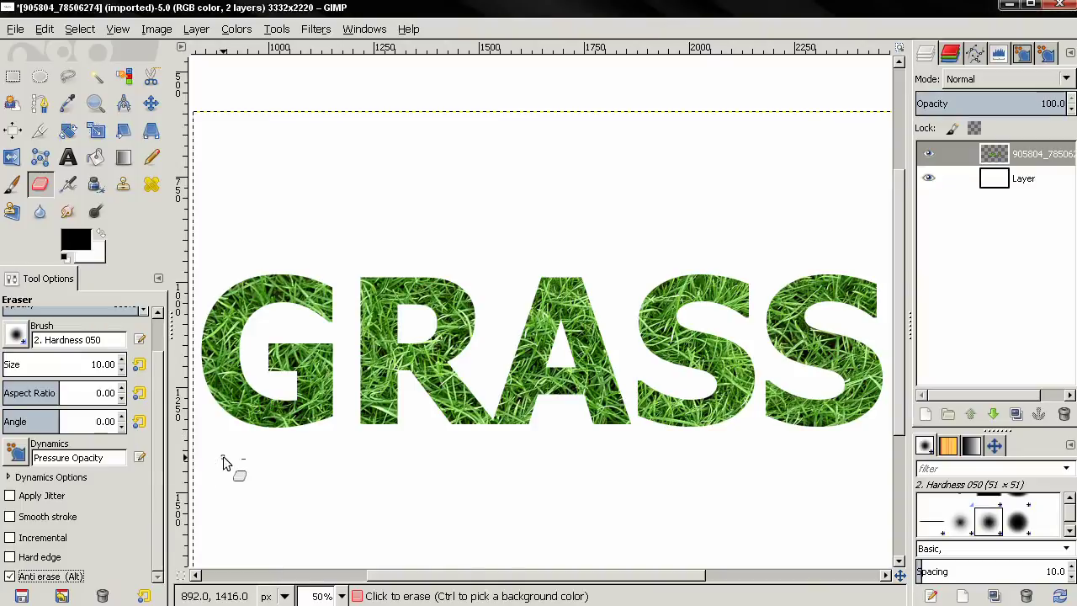
Step: Create paint dynamics Untitled #2 with Size mapped to Fade, and select its fade length
click(364, 28)
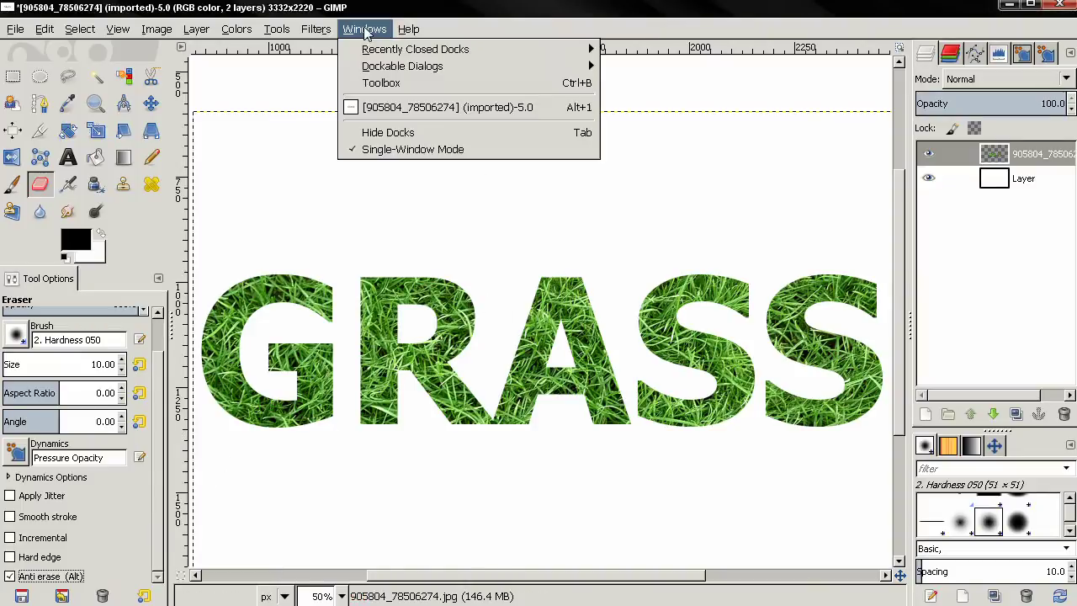
mouse_move(370, 67)
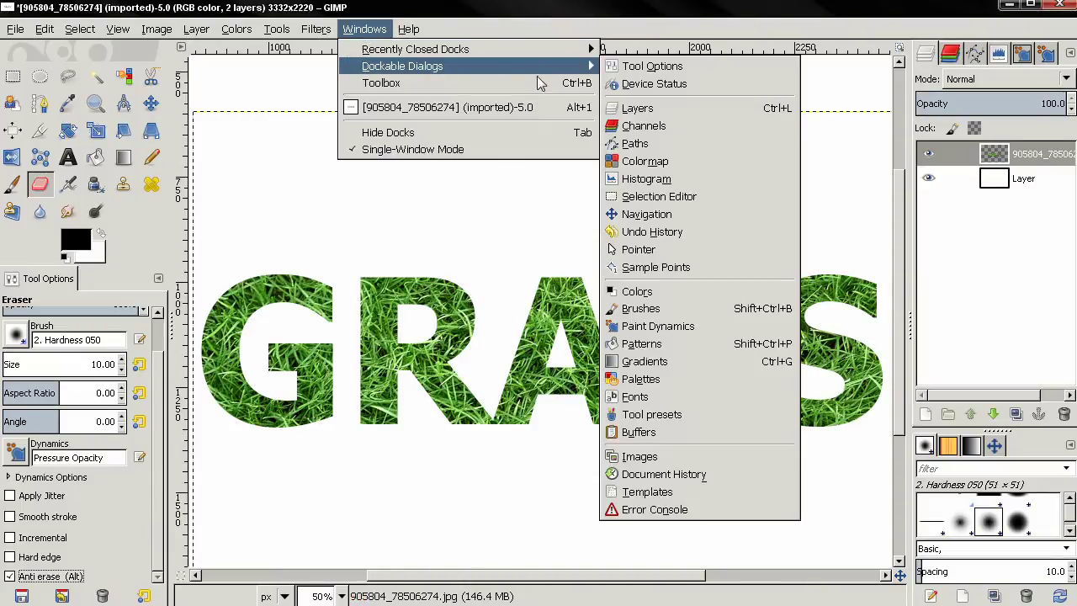
click(629, 326)
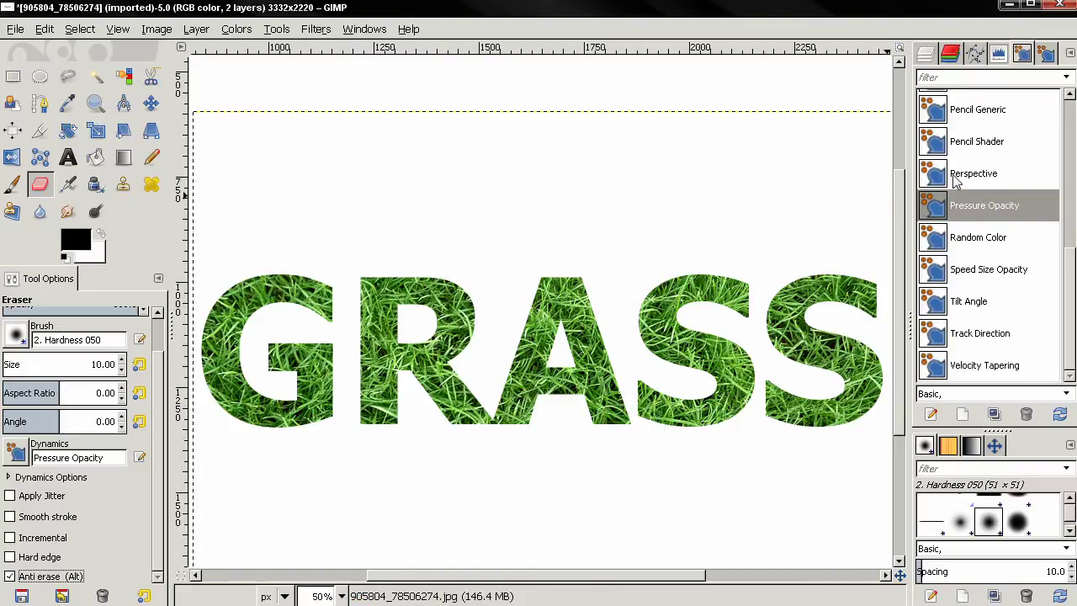
click(961, 414)
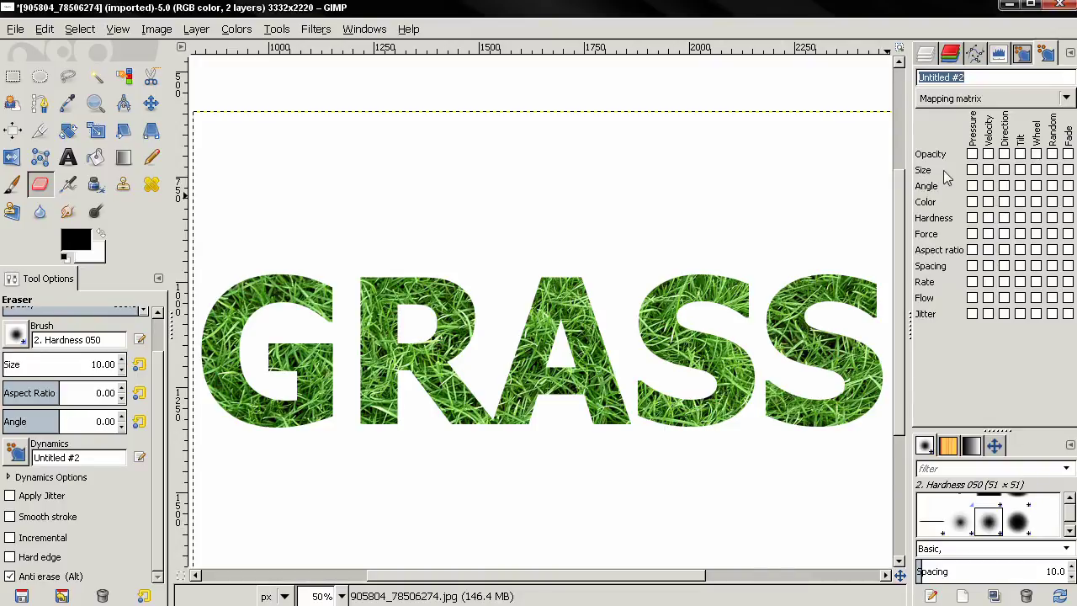
click(1067, 170)
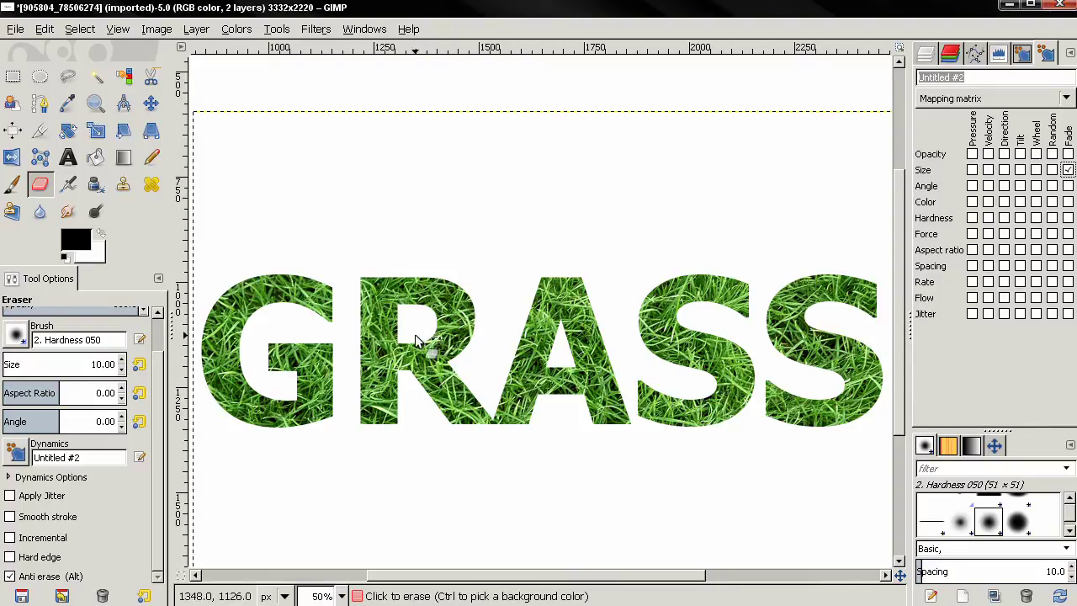
click(82, 478)
double_click(89, 509)
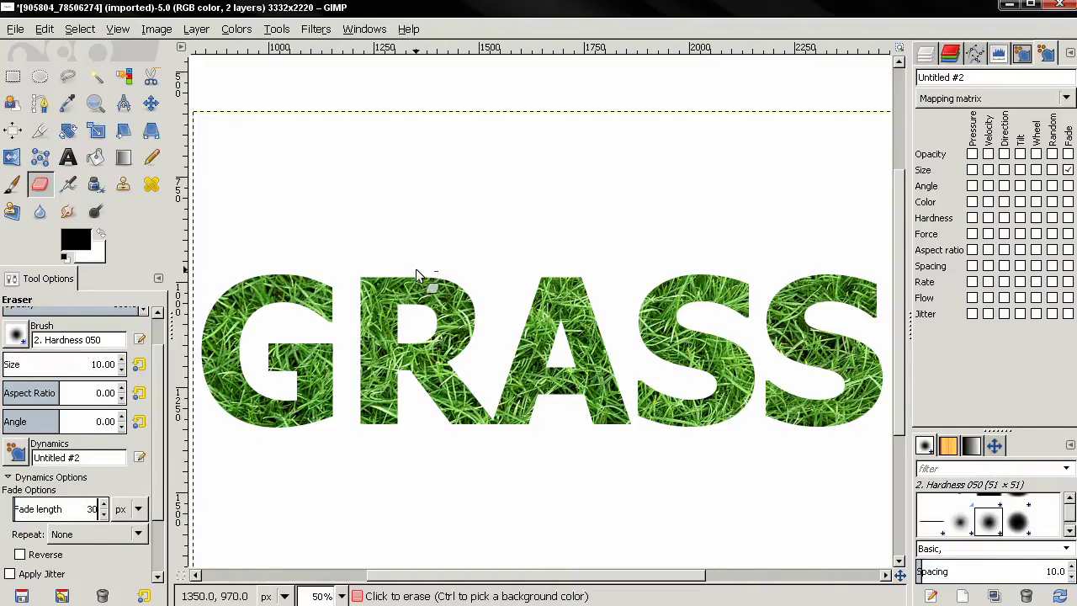
Step: Erase tapered grass-blade strokes into the top edges of the R and the first S
drag(425, 273, 422, 287)
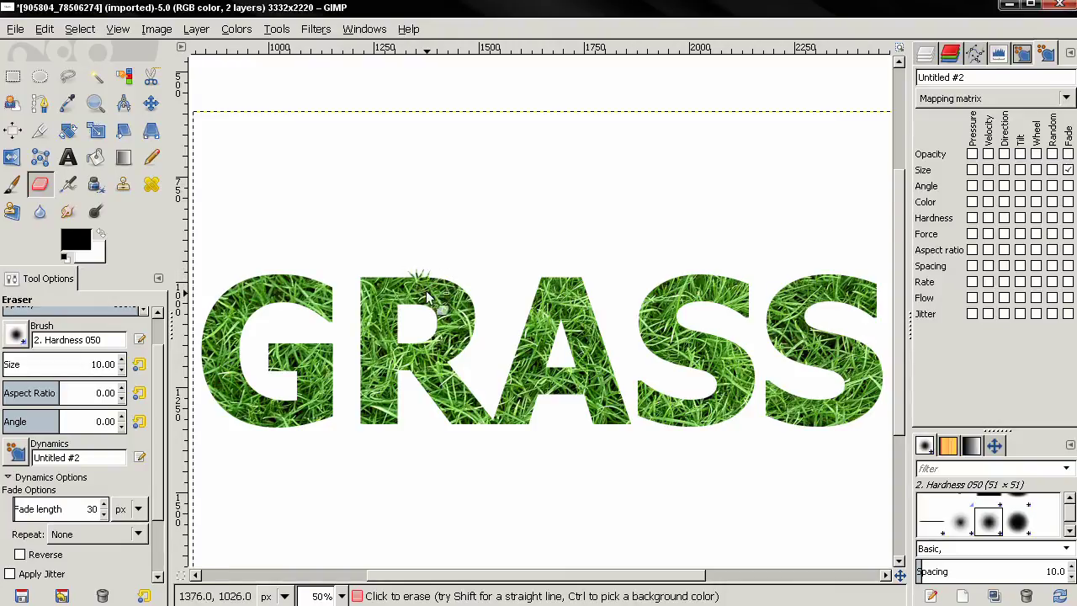
mouse_move(431, 301)
mouse_down()
mouse_move(437, 268)
mouse_move(448, 288)
mouse_move(448, 272)
mouse_move(440, 295)
mouse_move(460, 278)
mouse_move(439, 296)
mouse_move(441, 284)
mouse_move(442, 301)
mouse_move(441, 271)
mouse_move(453, 308)
mouse_up()
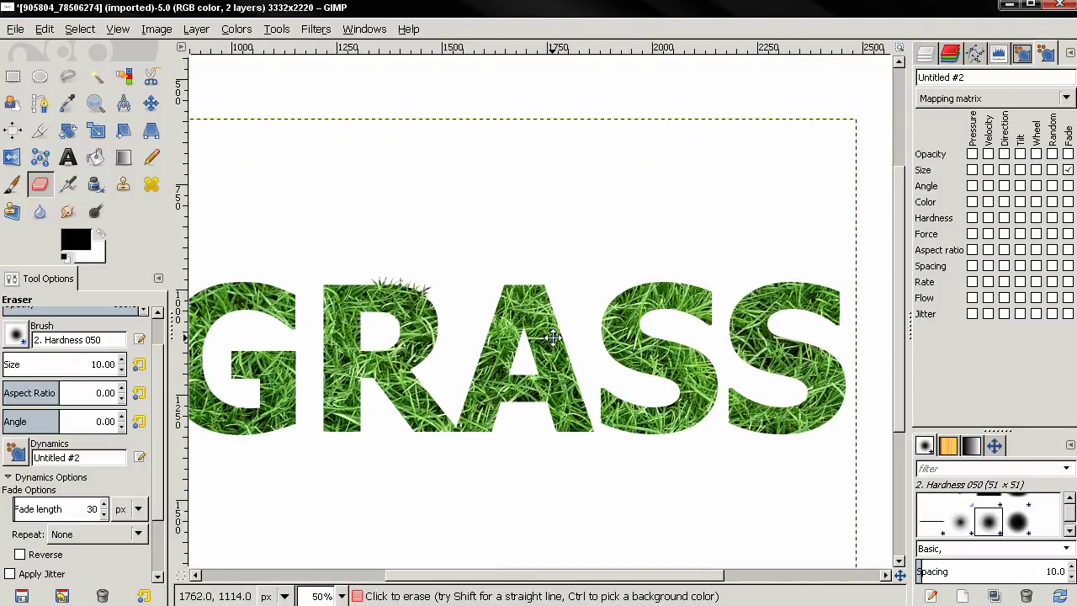
drag(553, 337, 564, 320)
drag(489, 338, 36, 538)
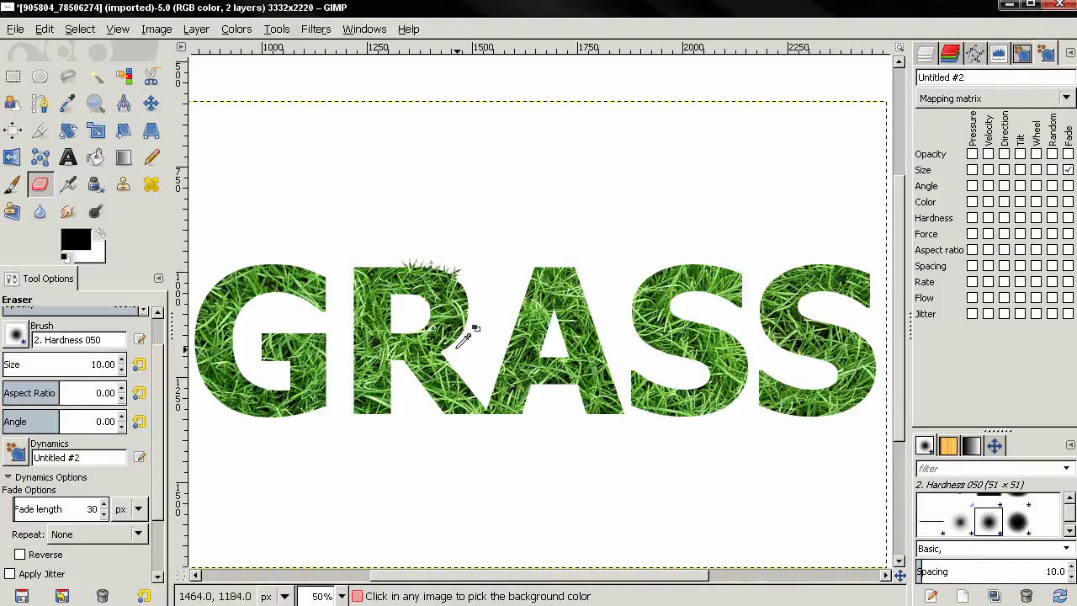
ctrl+scroll(464, 336, up, 1)
drag(488, 359, 168, 421)
scroll(94, 412, up, 2)
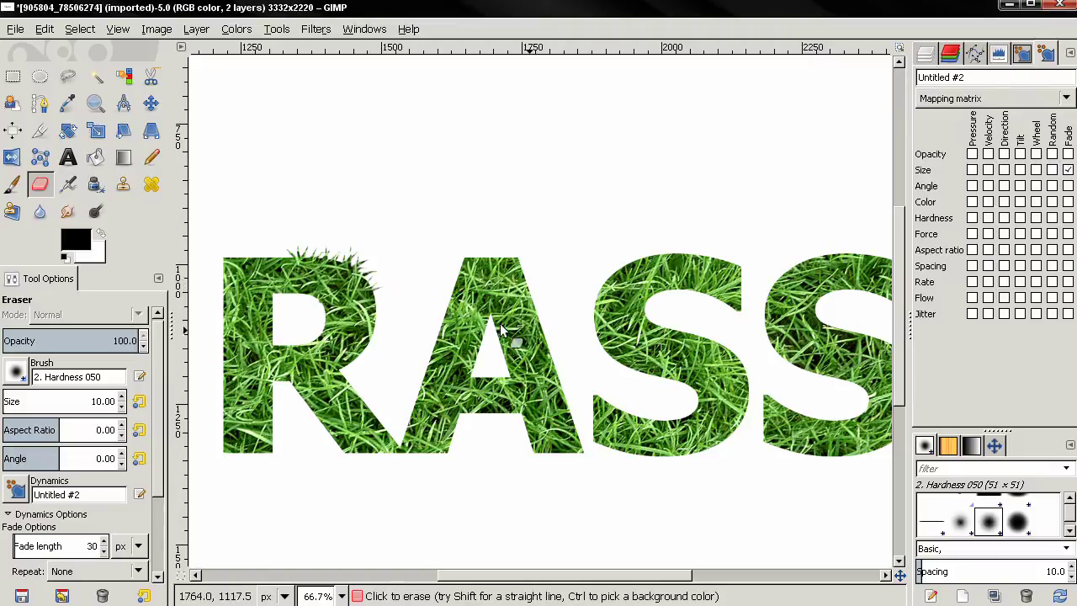
scroll(538, 345, right, 4)
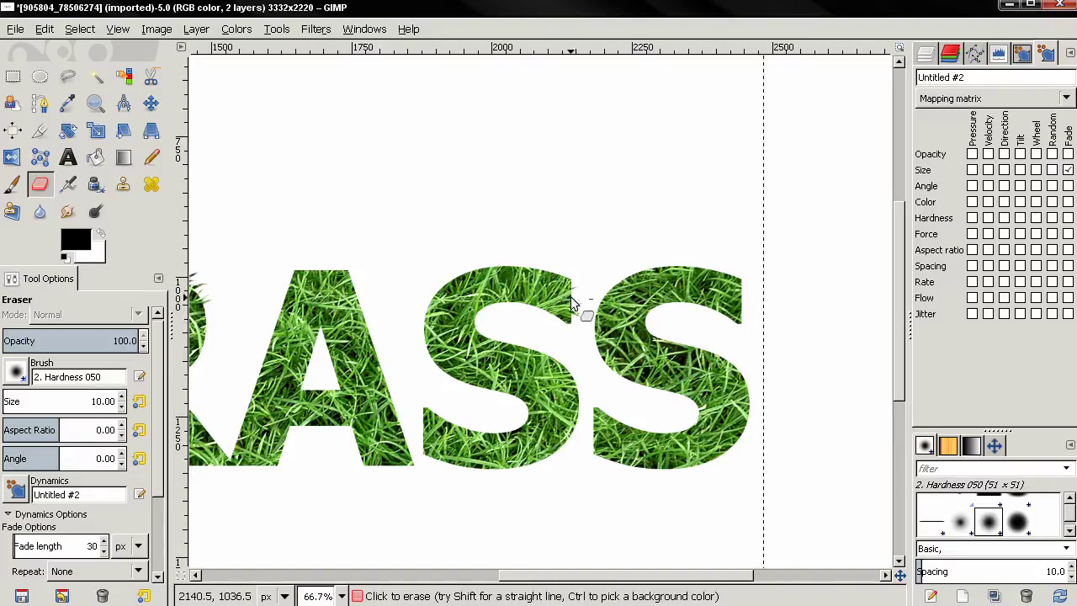
mouse_move(555, 307)
mouse_down()
mouse_move(583, 300)
mouse_move(574, 317)
mouse_up()
key(ctrl)
Step: Review the bladed letters and duplicate the grass lettering layer
scroll(538, 362, left, 5)
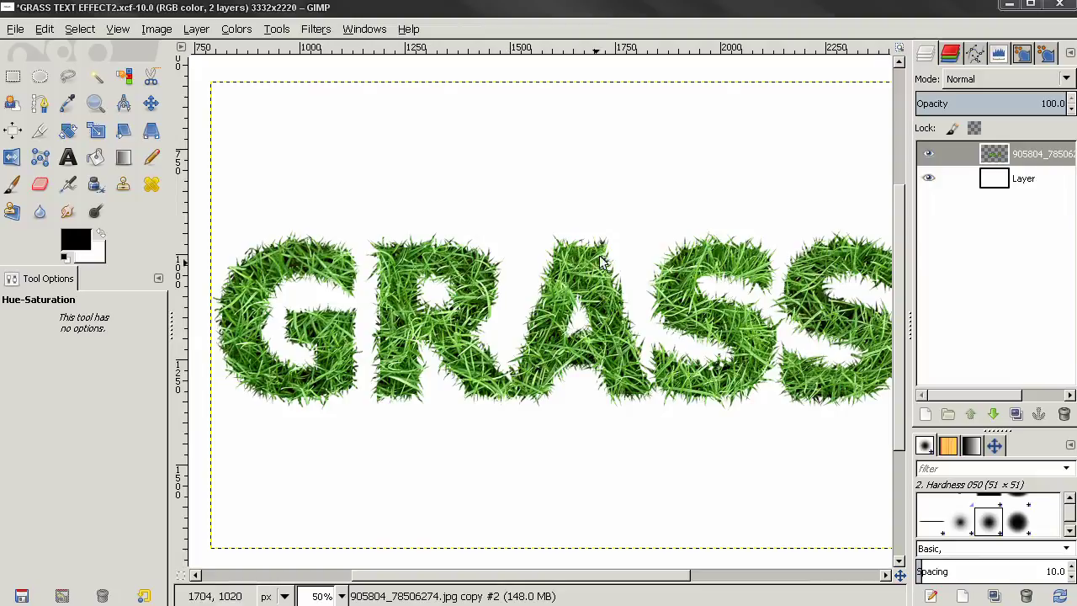
scroll(601, 331, right, 1)
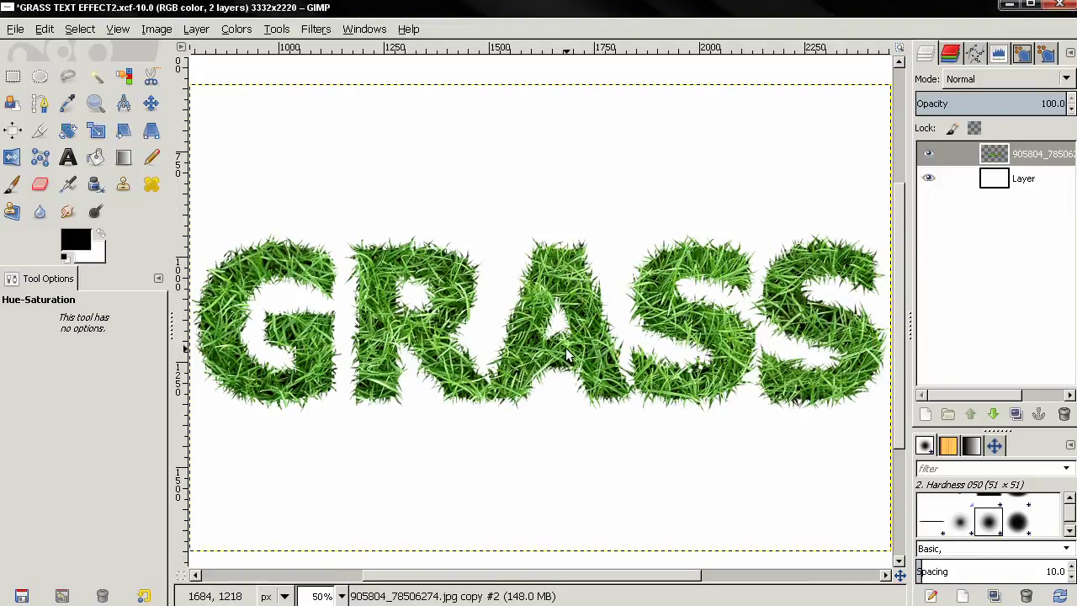
scroll(565, 355, up, 1)
scroll(476, 348, right, 5)
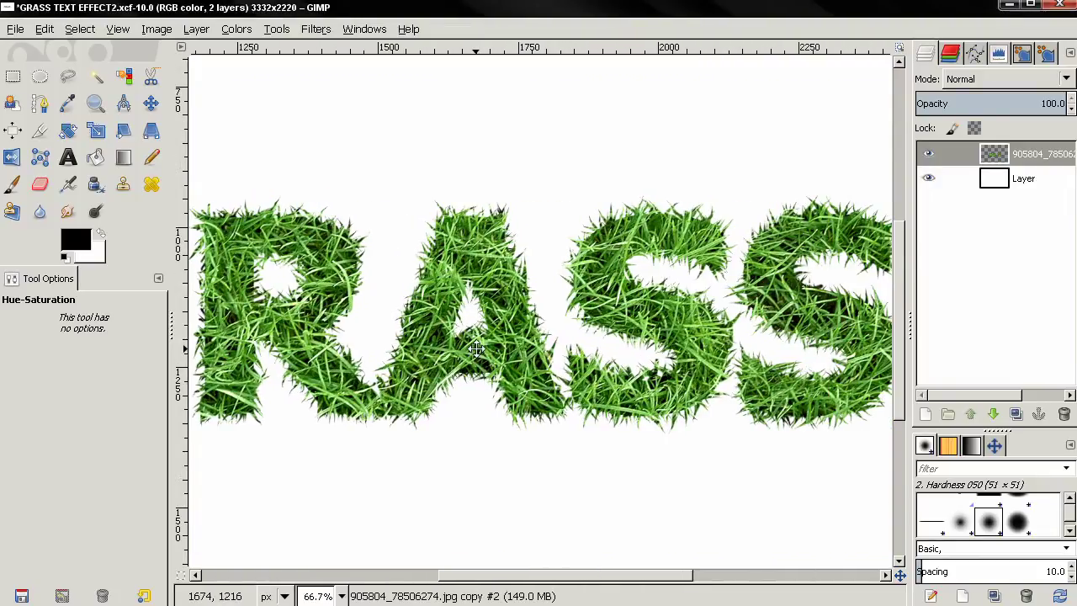
scroll(476, 348, left, 5)
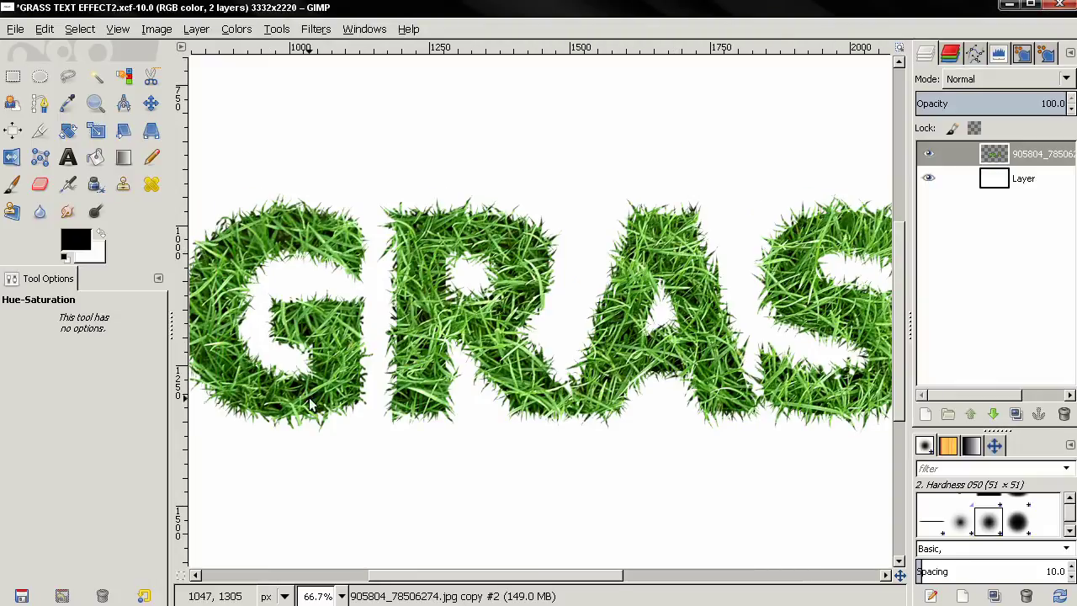
scroll(451, 292, left, 1)
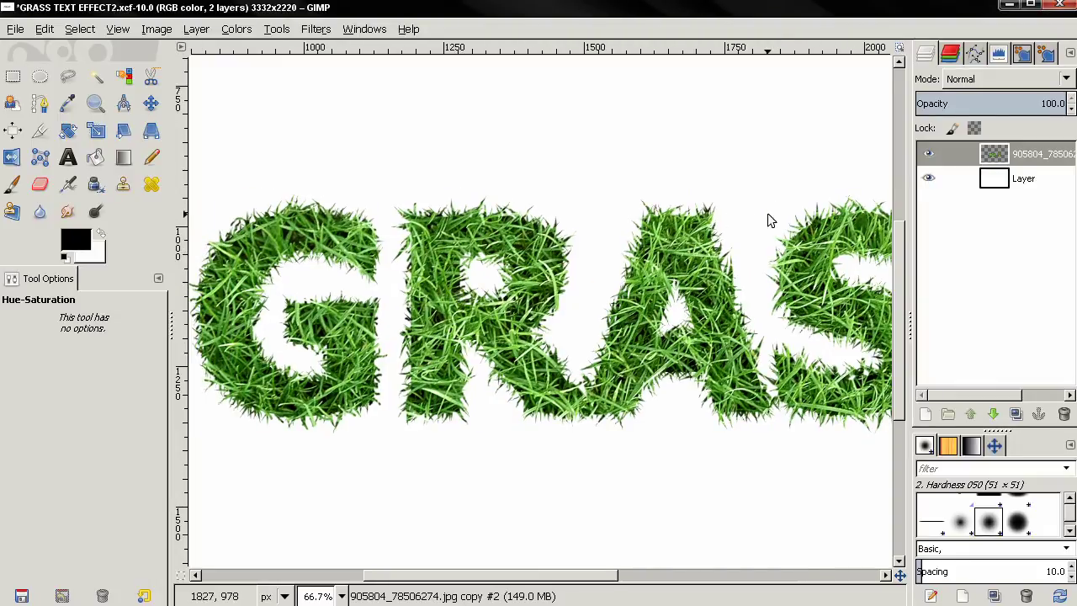
click(1014, 416)
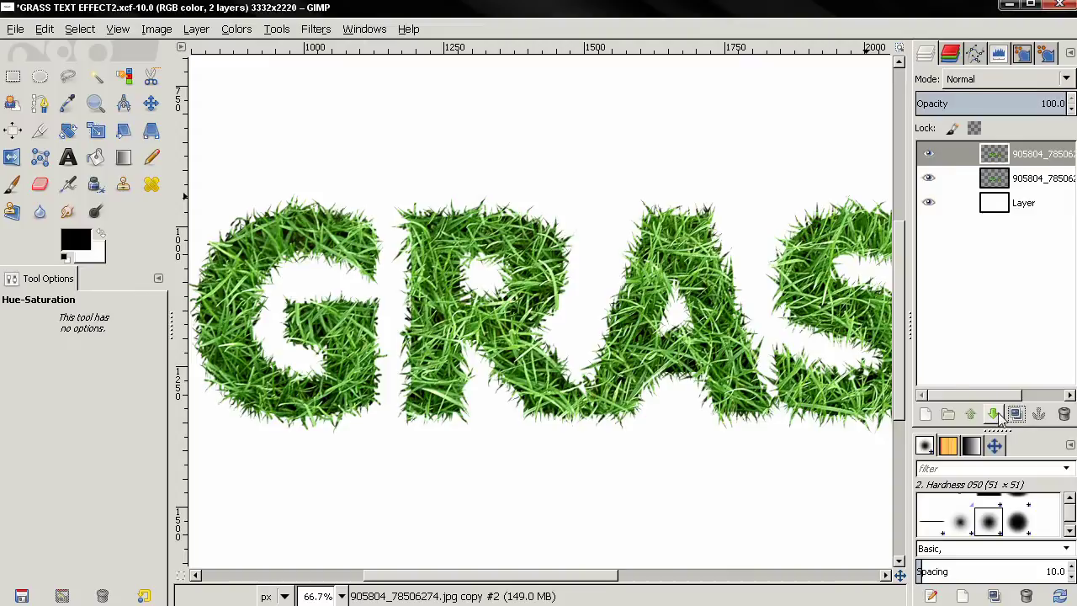
Step: Turn the top layer's alpha into a selection of the letter outlines
right_click(1006, 160)
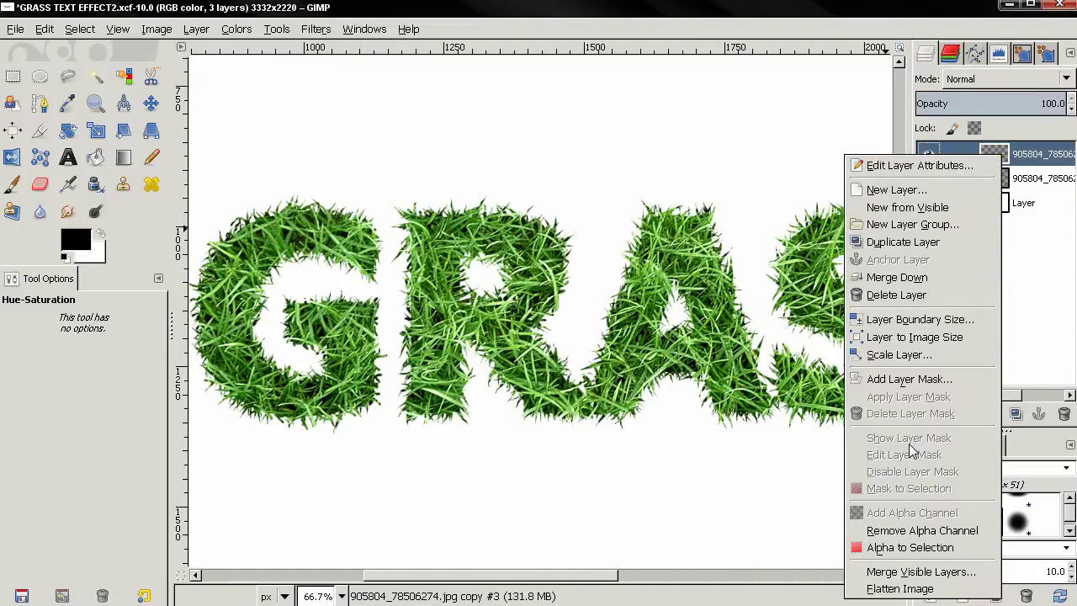
click(891, 545)
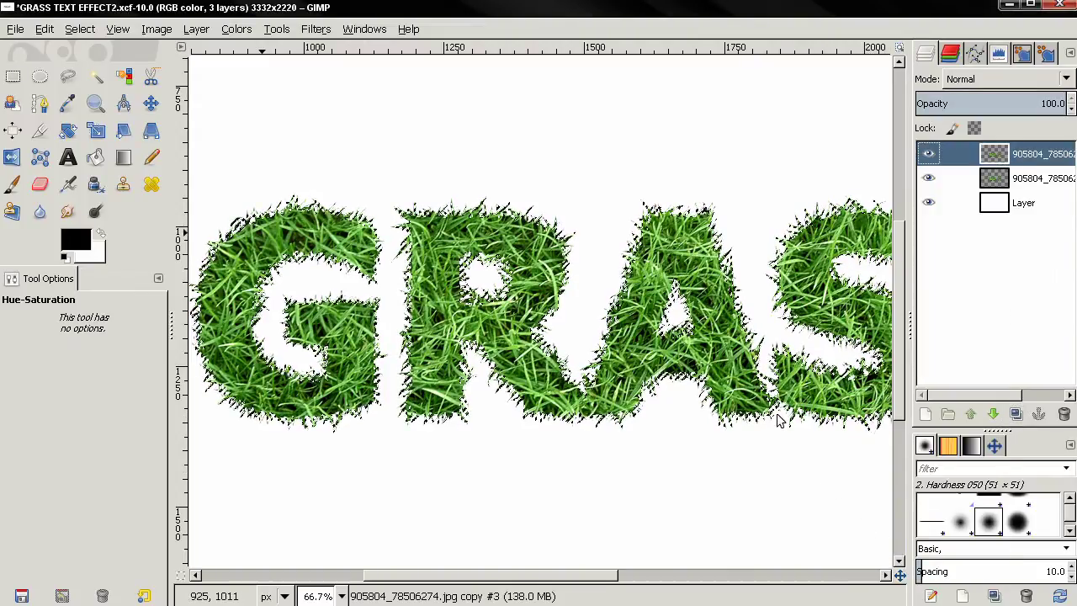
click(78, 242)
Step: Set the foreground colour to the recent dark green swatch, 0d2e00
drag(253, 139, 222, 93)
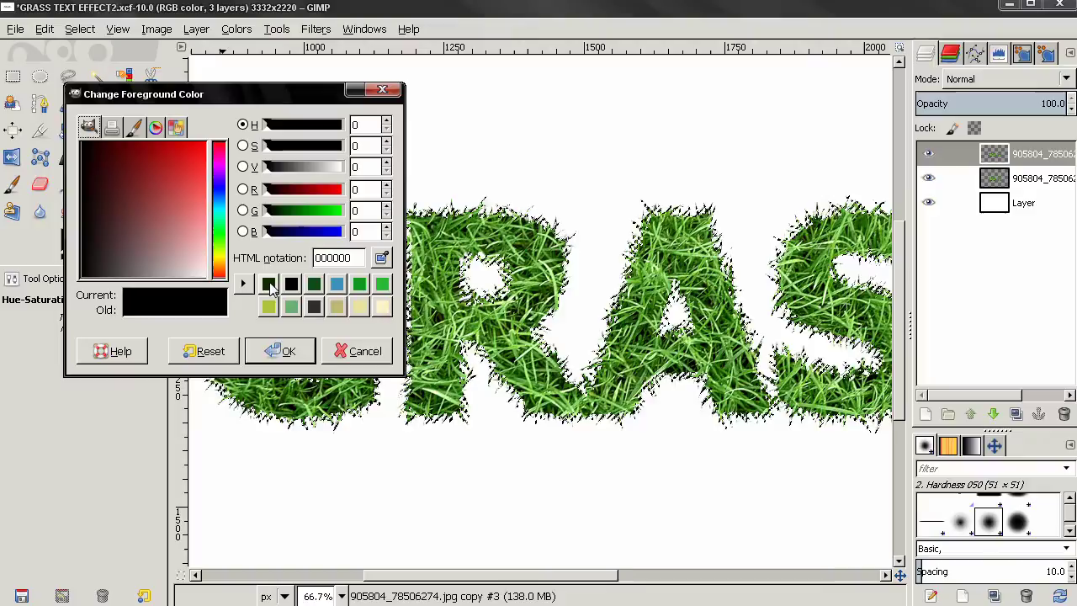
click(269, 285)
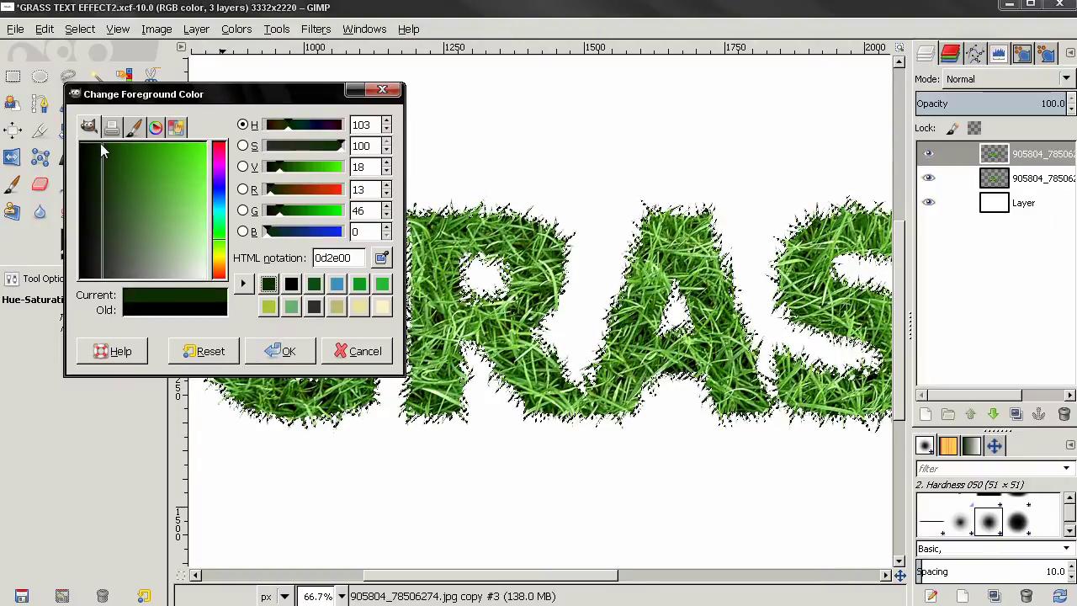
click(349, 258)
double_click(349, 258)
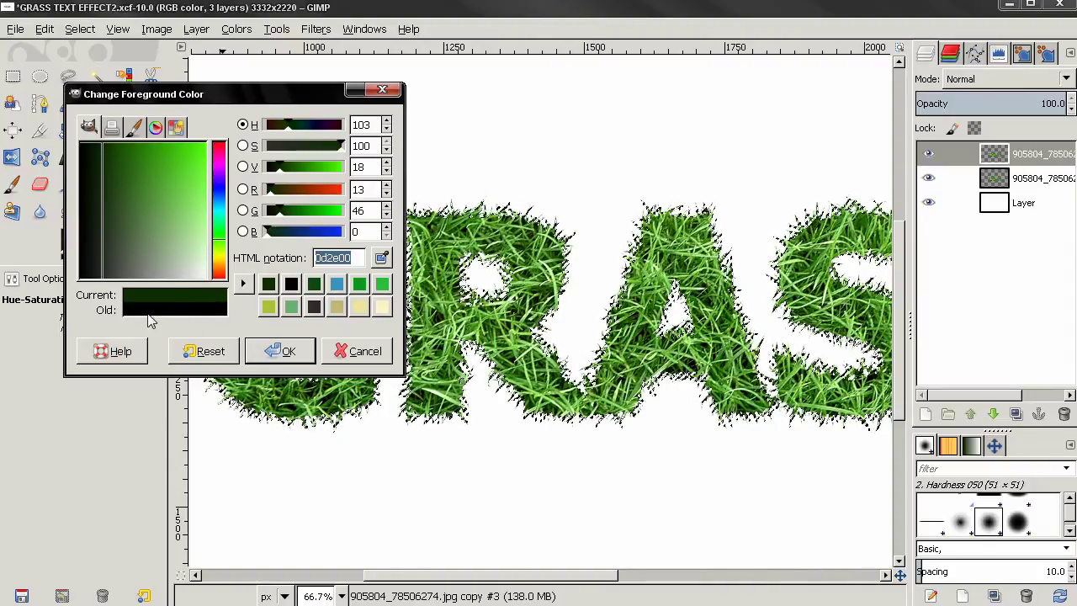
click(281, 350)
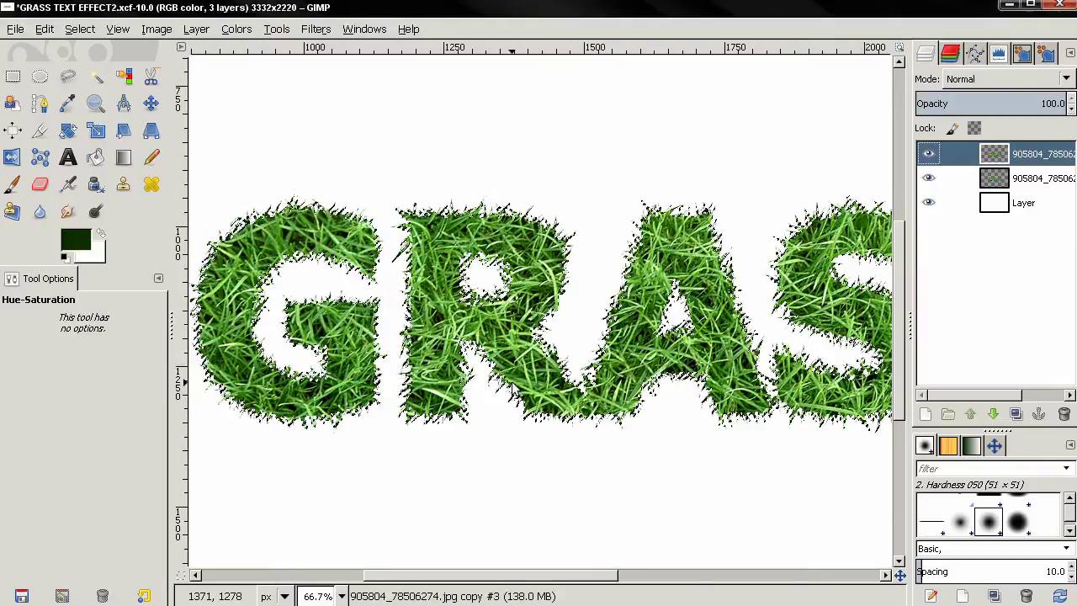
Step: Fill the selected letters with dark green and lower that layer beneath the grass layer
click(44, 29)
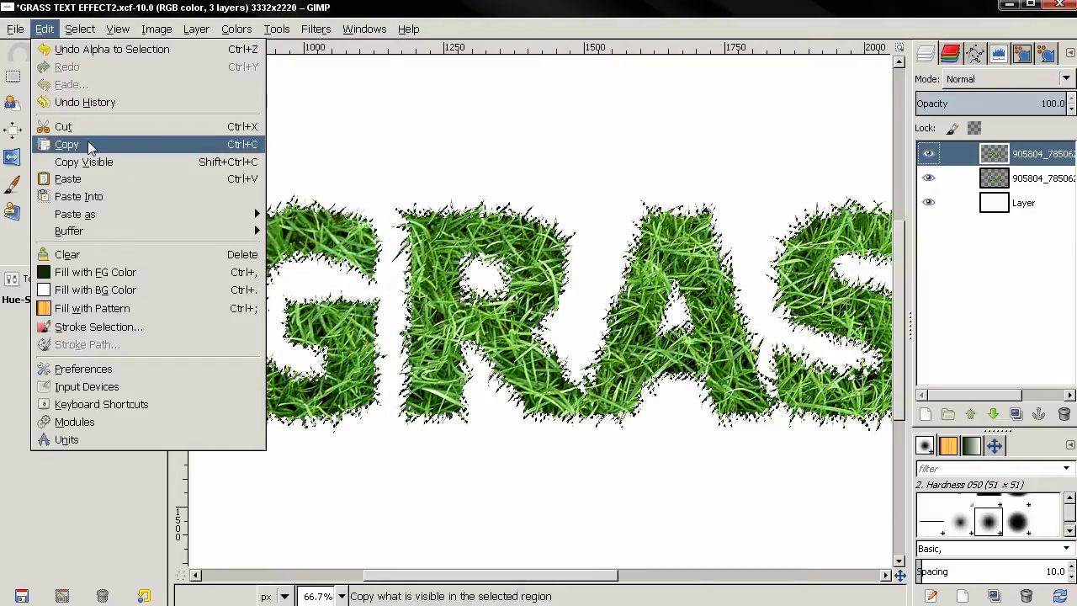
click(112, 273)
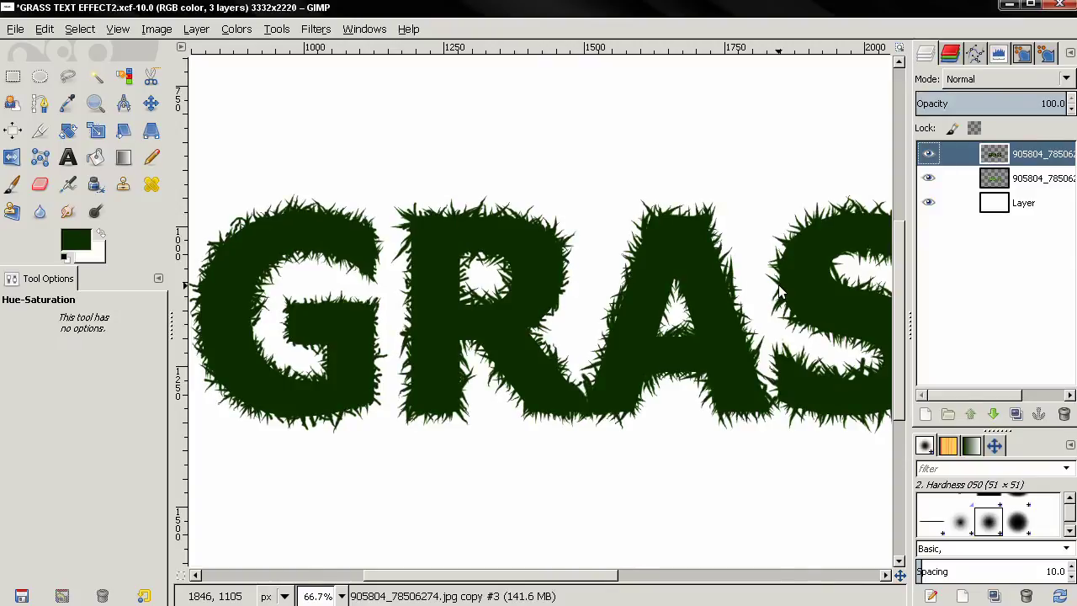
scroll(747, 290, down, 1)
click(992, 413)
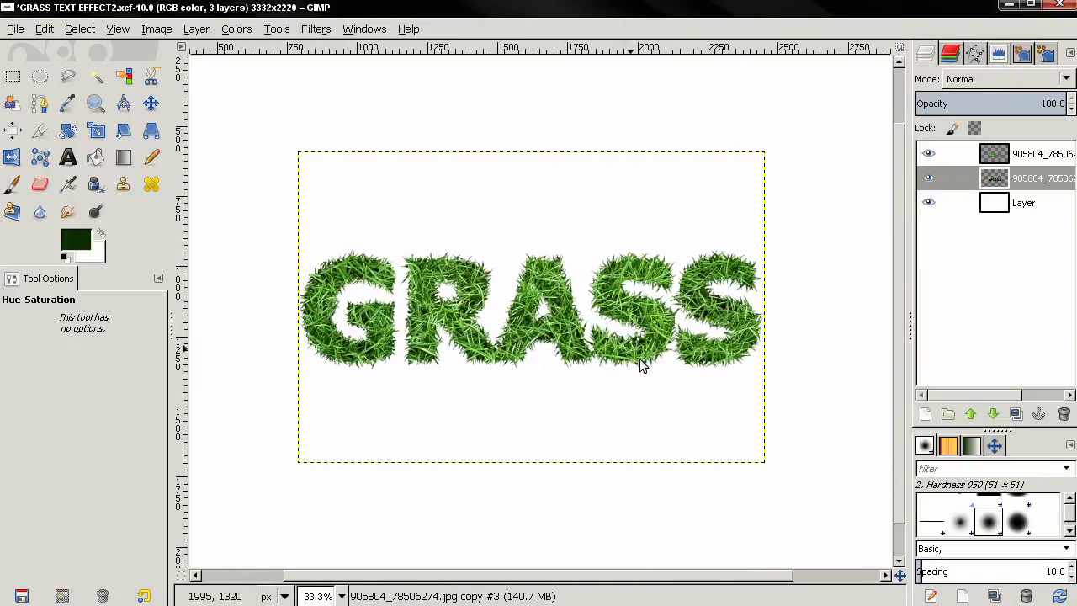
Step: Apply a Gaussian Blur with radius 5 to the dark text layer
click(311, 30)
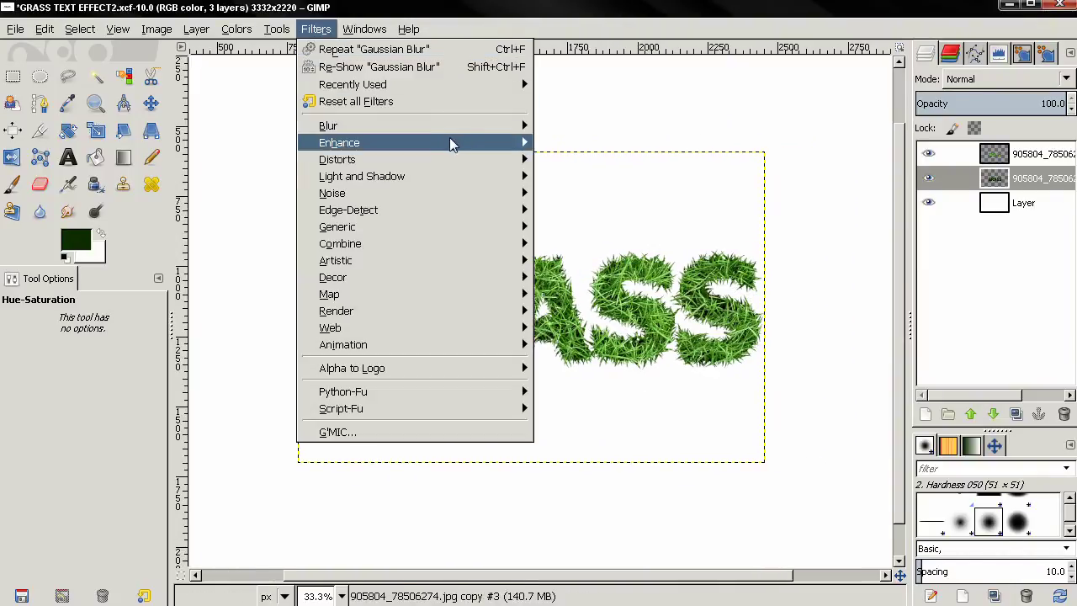
mouse_move(488, 127)
click(585, 143)
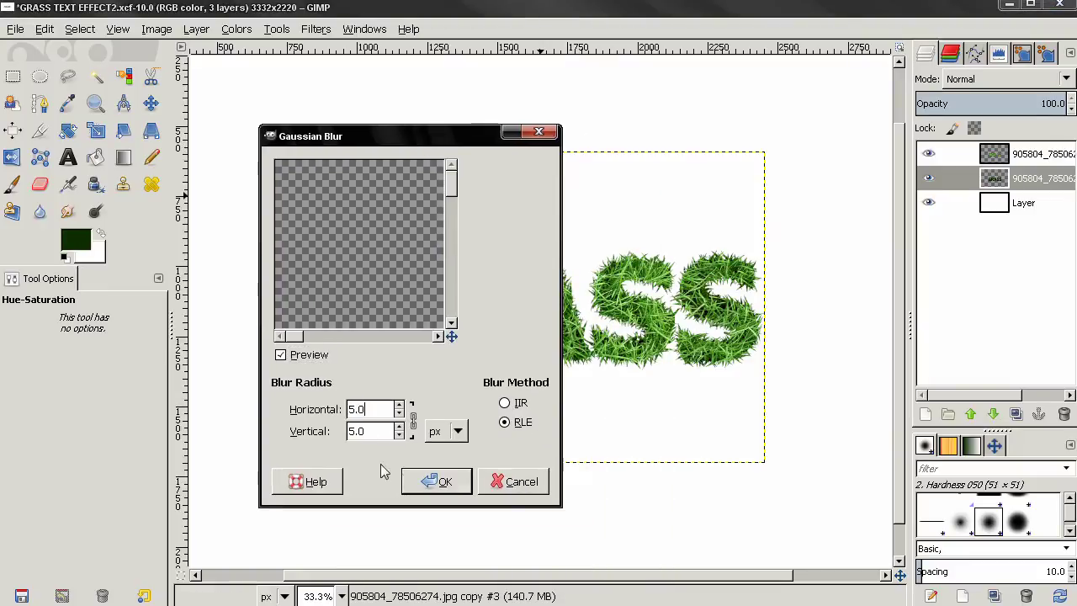
click(442, 486)
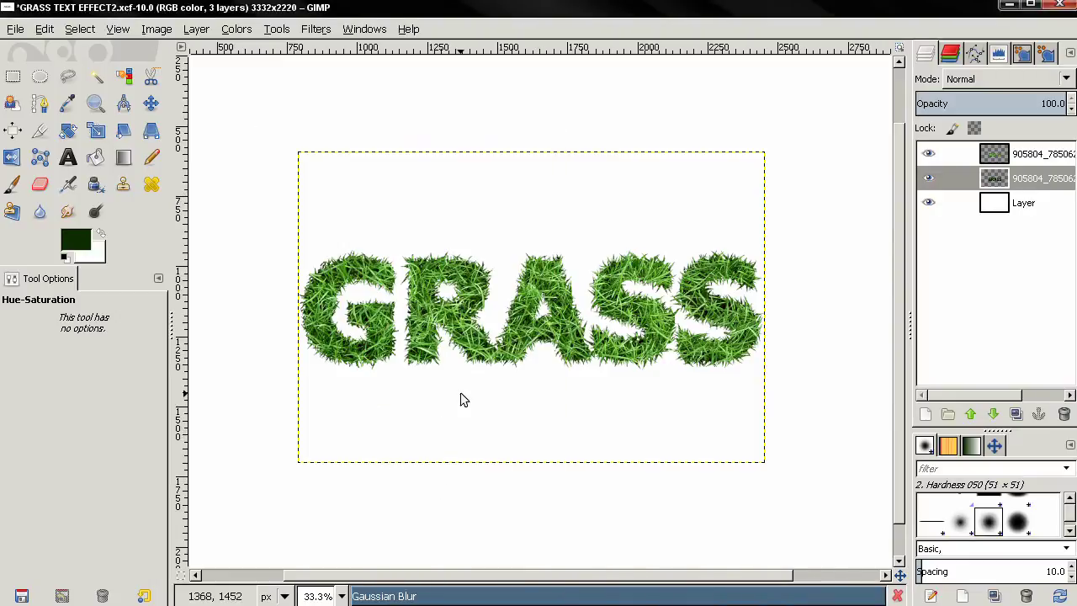
Step: Using the Move tool on the active layer, shift the blurred shadow layer a few pixels up-left
scroll(450, 370, up, 1)
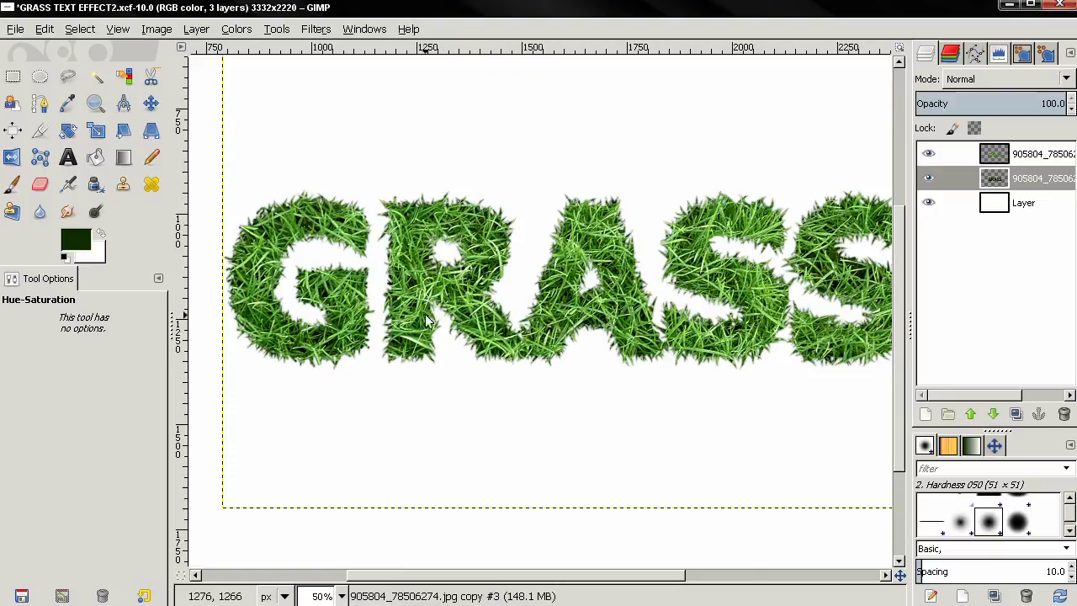
click(151, 103)
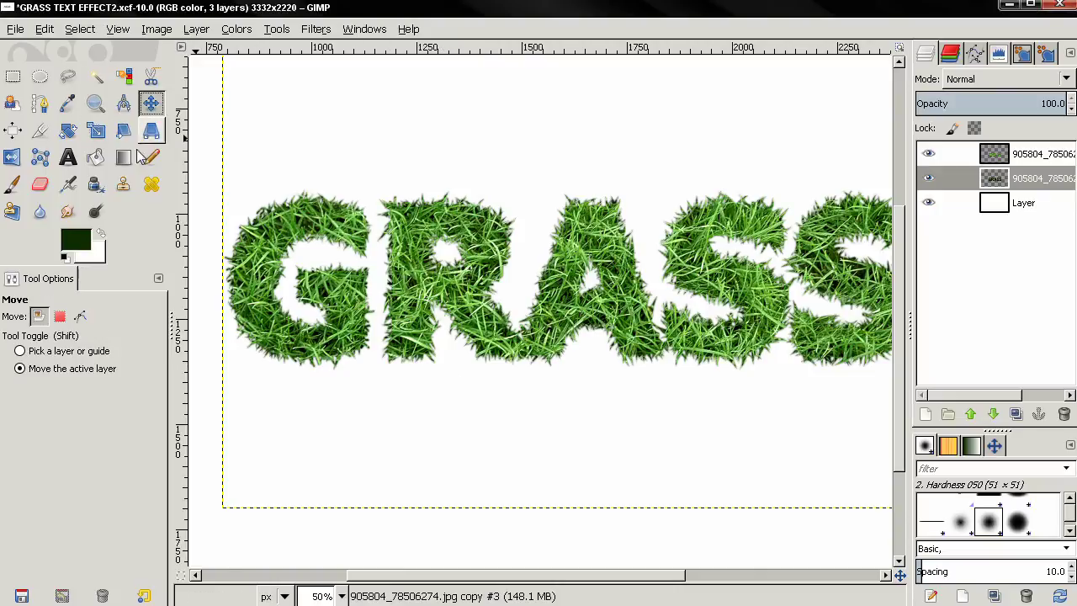
click(21, 370)
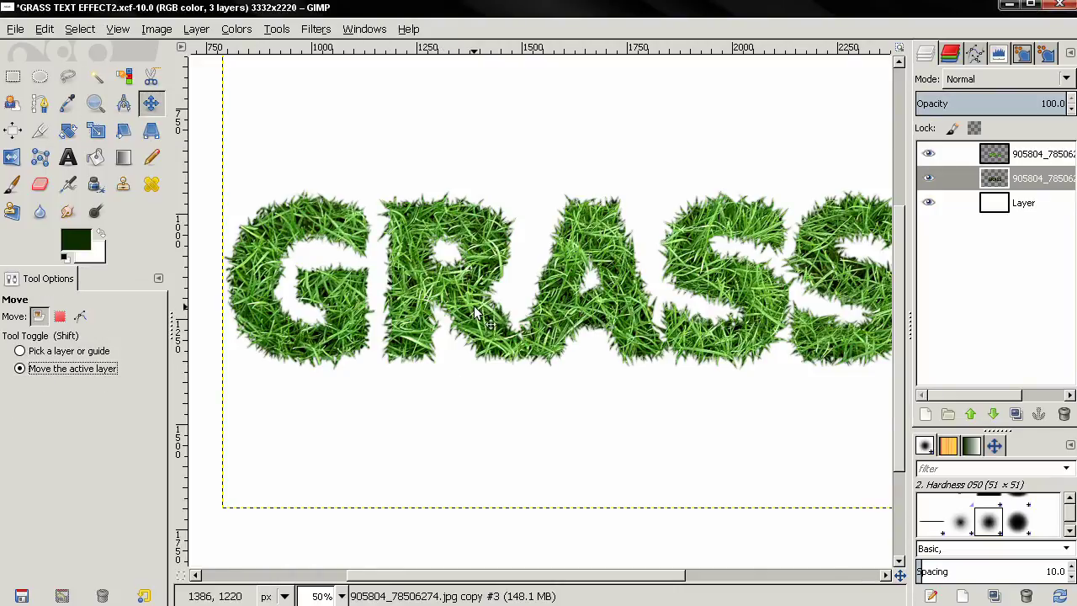
drag(455, 289, 456, 293)
click(1034, 177)
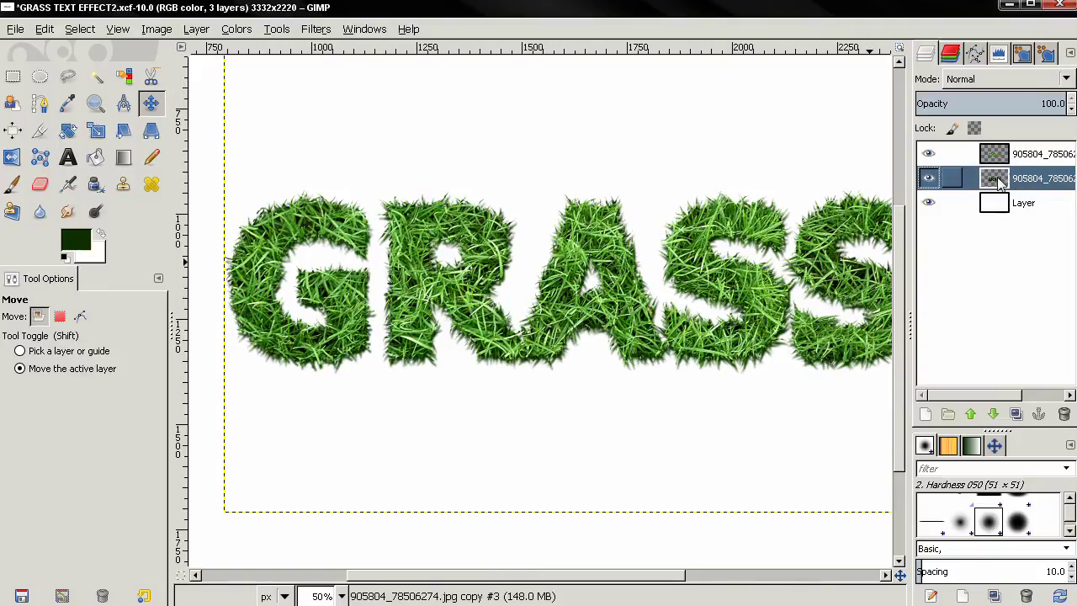
drag(495, 328, 541, 357)
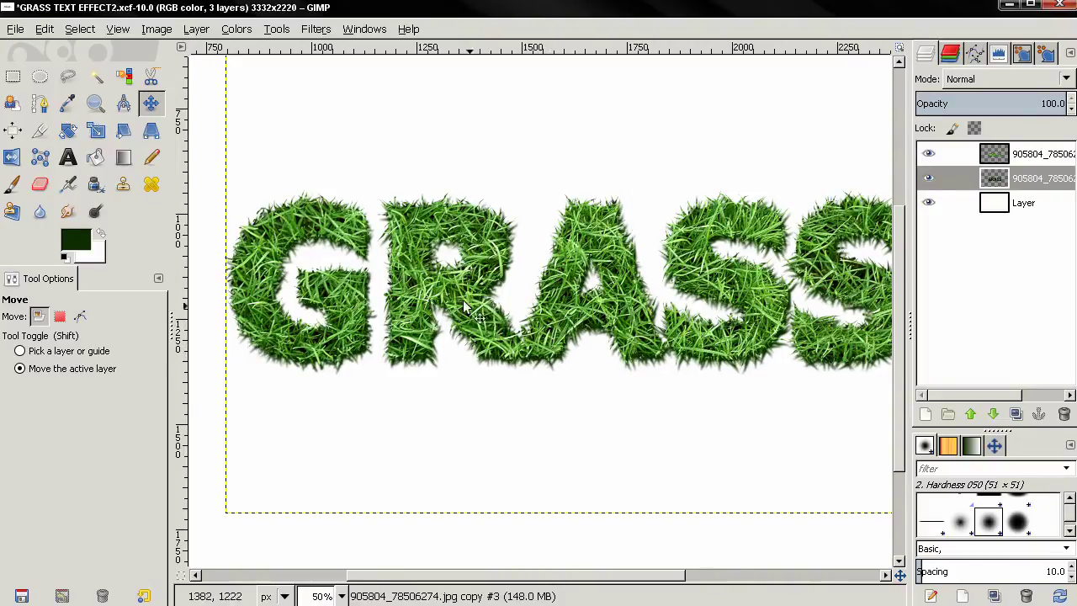
drag(463, 301, 460, 294)
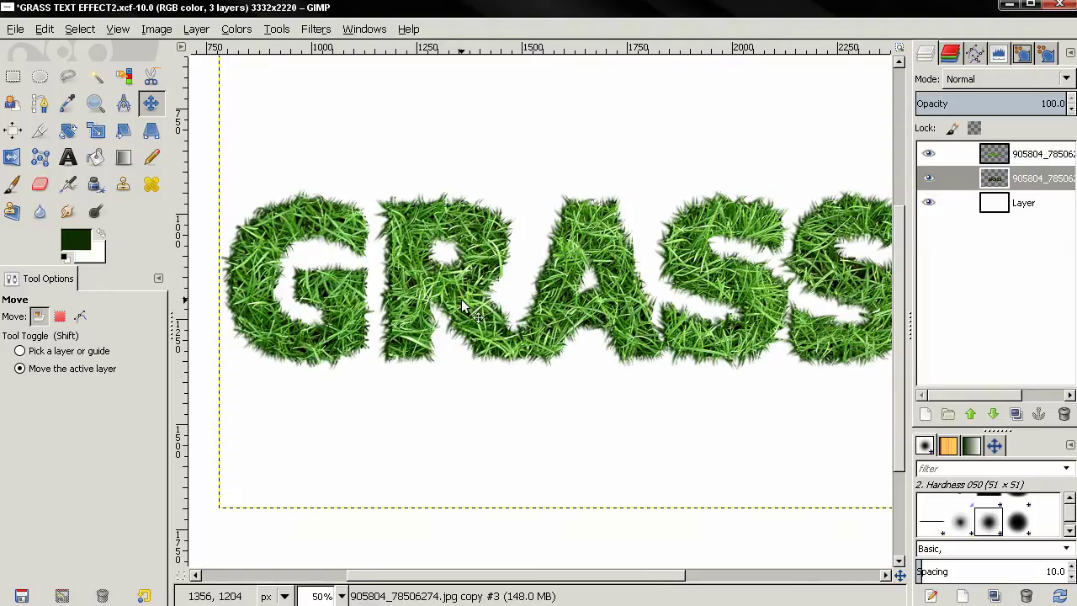
scroll(584, 339, up, 2)
scroll(583, 339, right, 2)
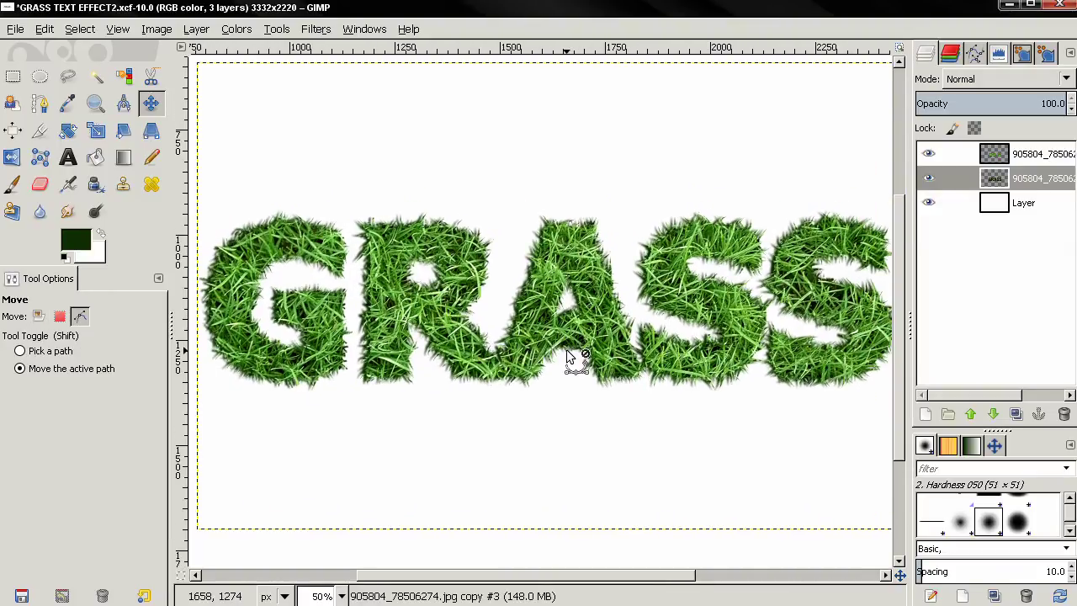
scroll(567, 348, down, 1)
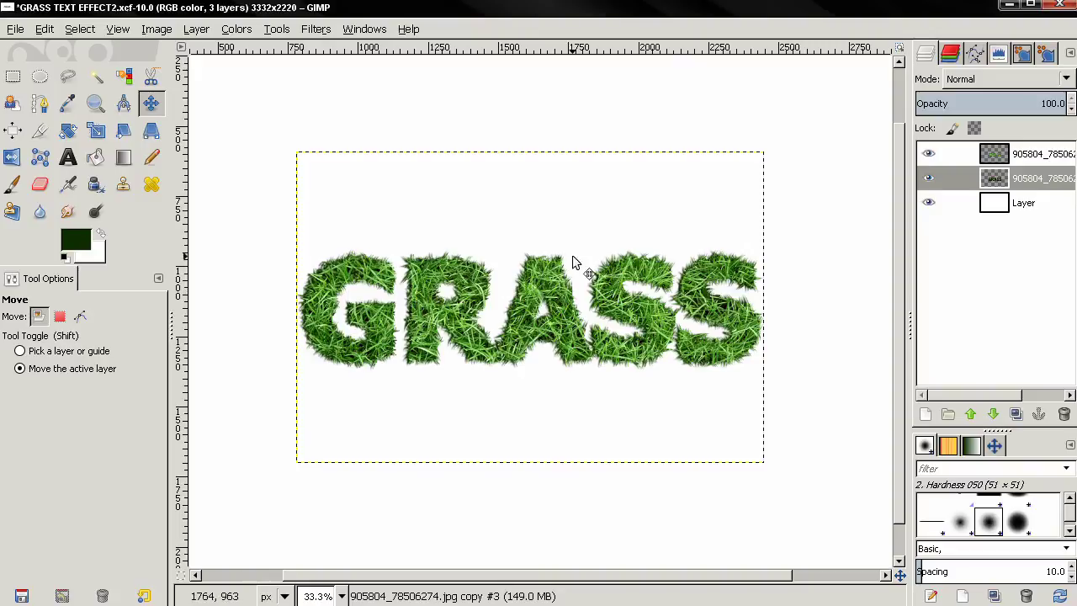
click(993, 155)
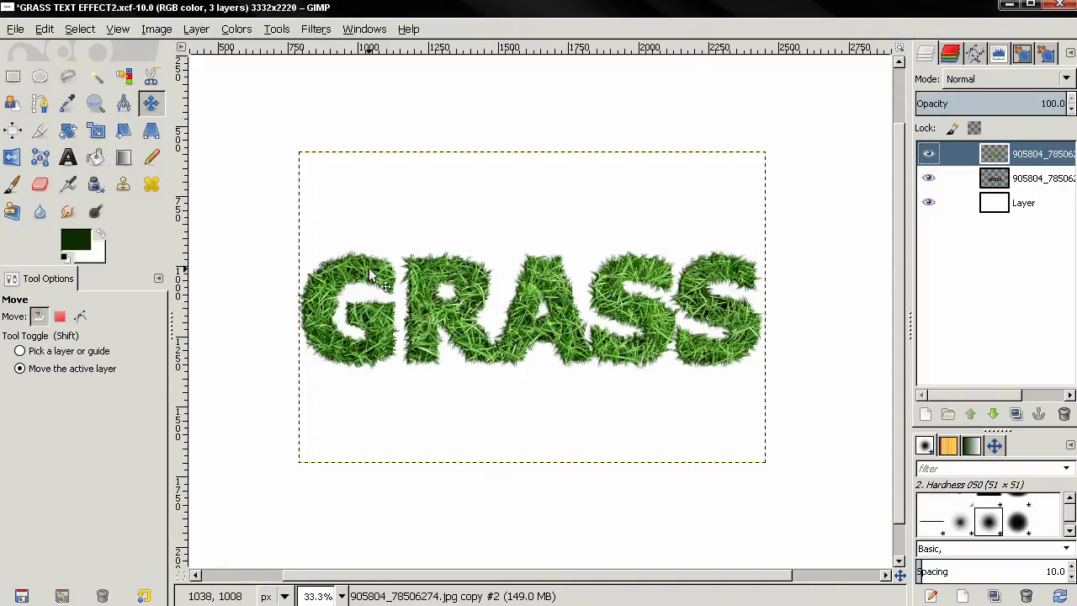
click(96, 130)
click(368, 314)
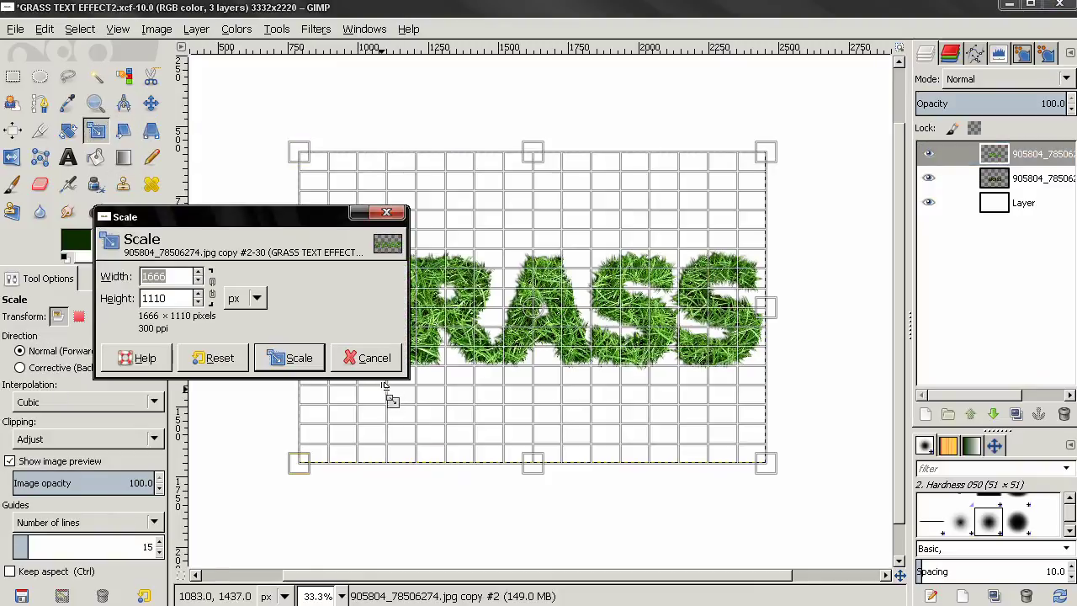
double_click(172, 297)
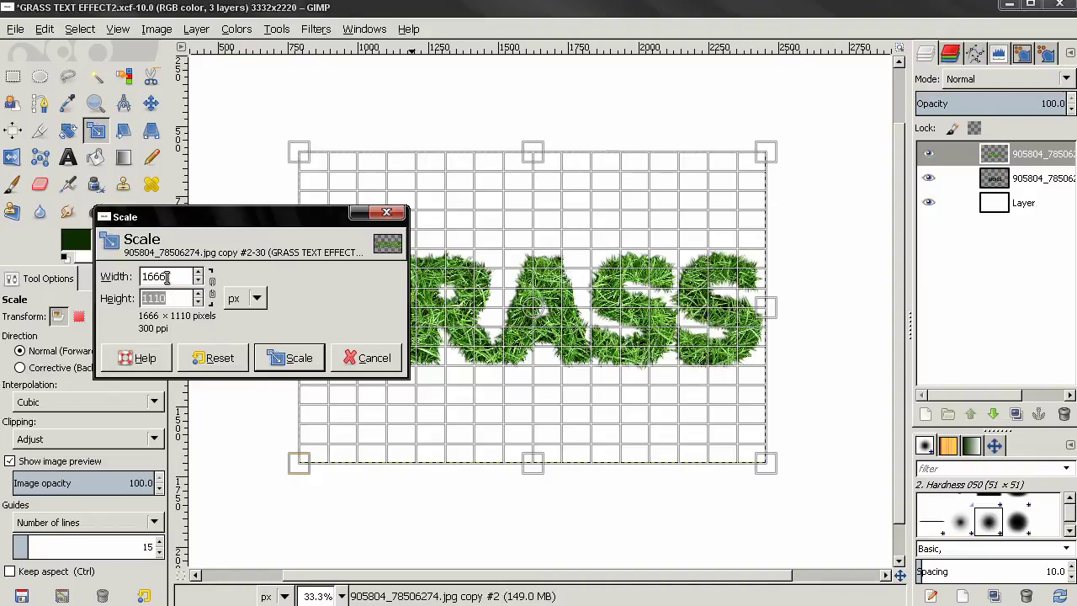
click(182, 301)
click(367, 357)
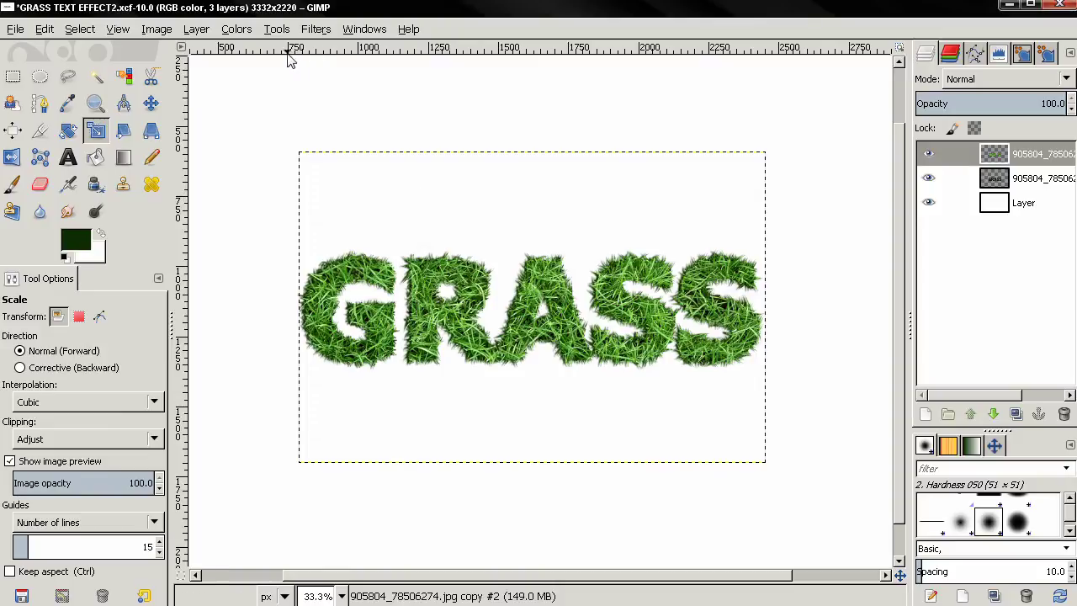
Step: Apply a Hue-Saturation hue shift of about -57 to the top grass layer
click(236, 28)
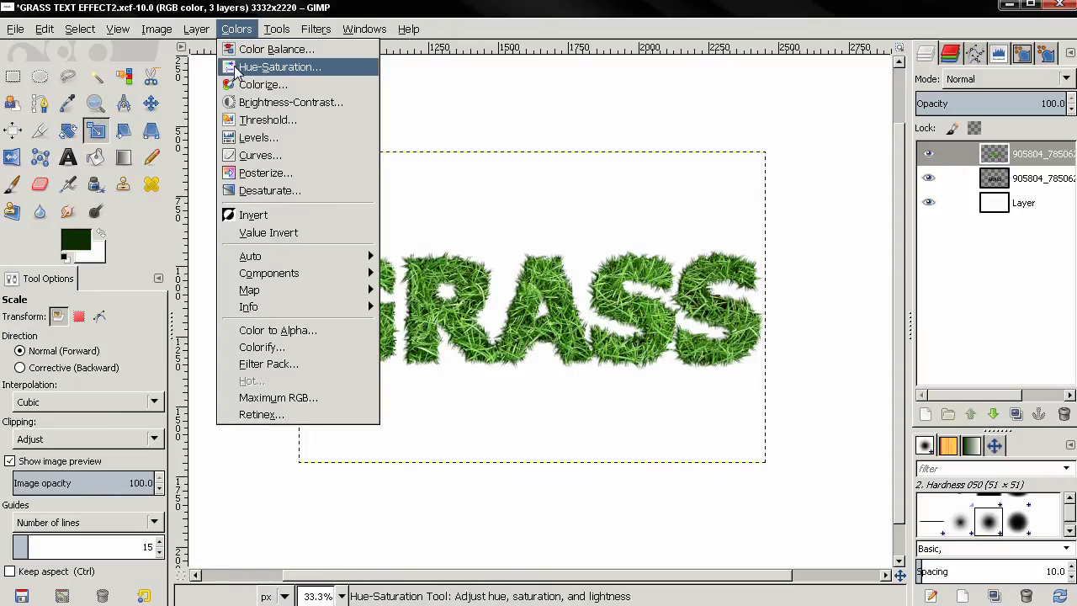
click(242, 66)
drag(979, 111, 932, 99)
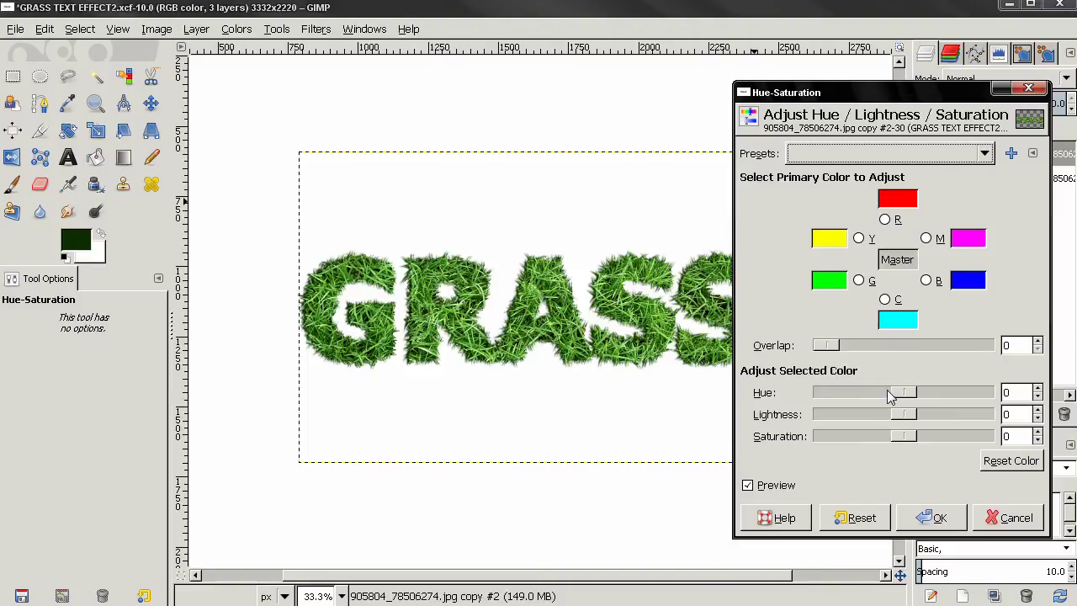
drag(899, 391, 913, 394)
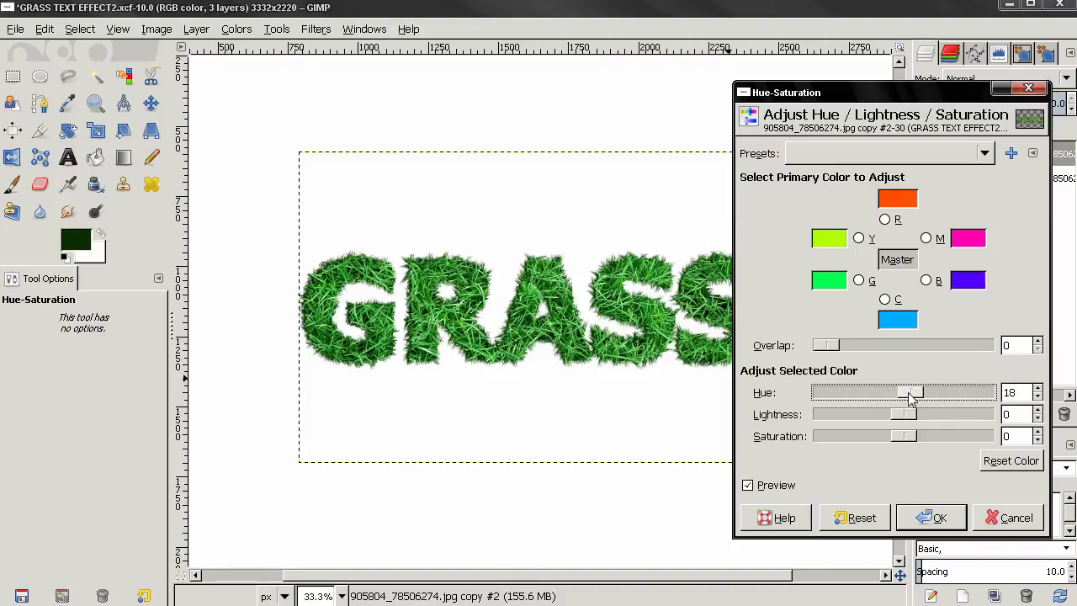
drag(914, 399, 876, 400)
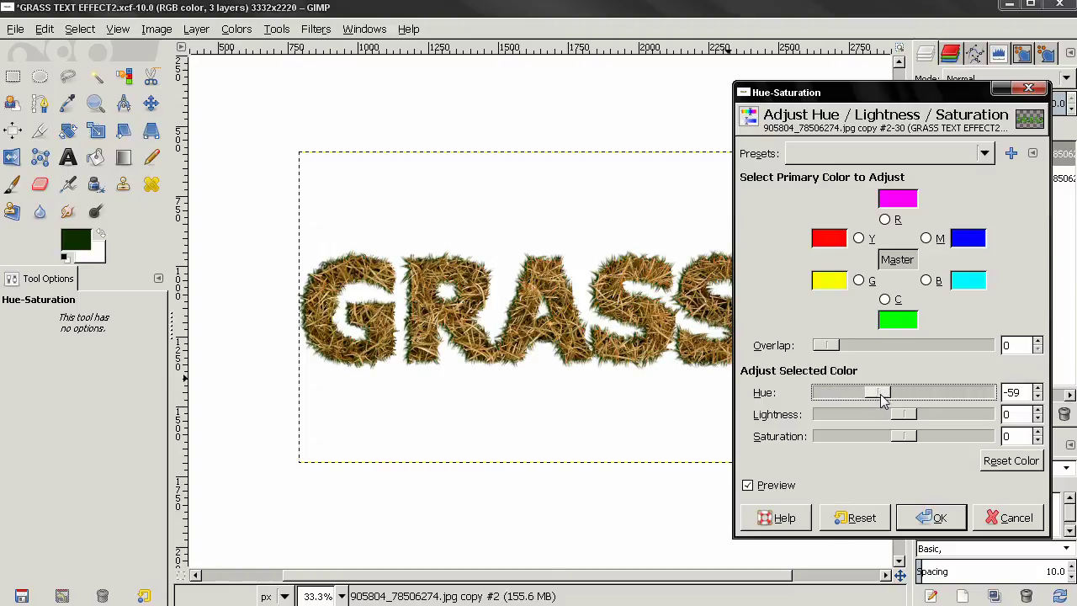
click(934, 517)
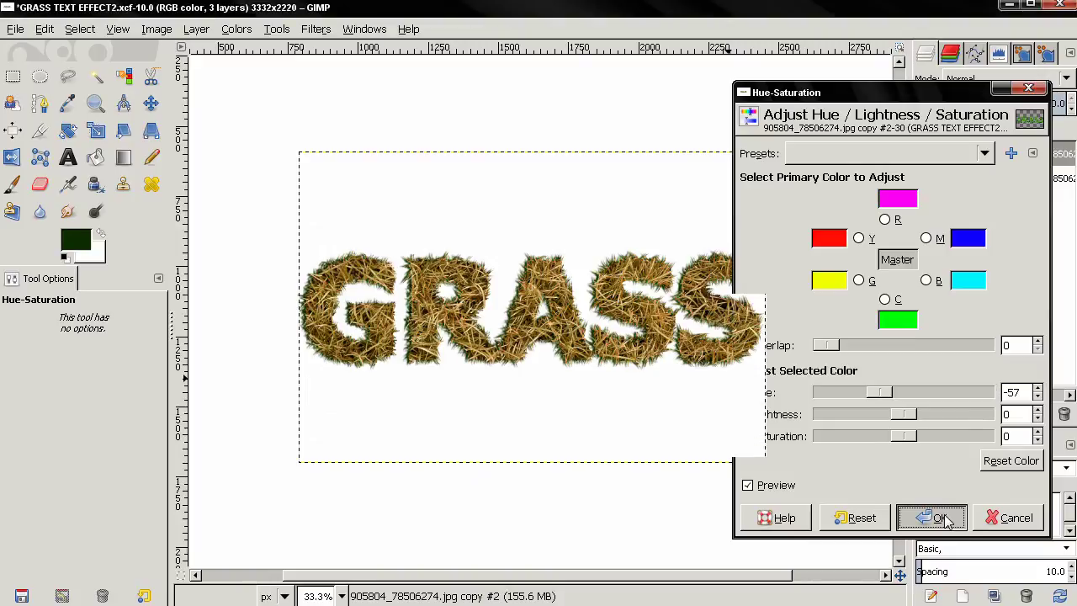
Step: Give the shadow layer a -51 Hue-Saturation hue shift
click(999, 180)
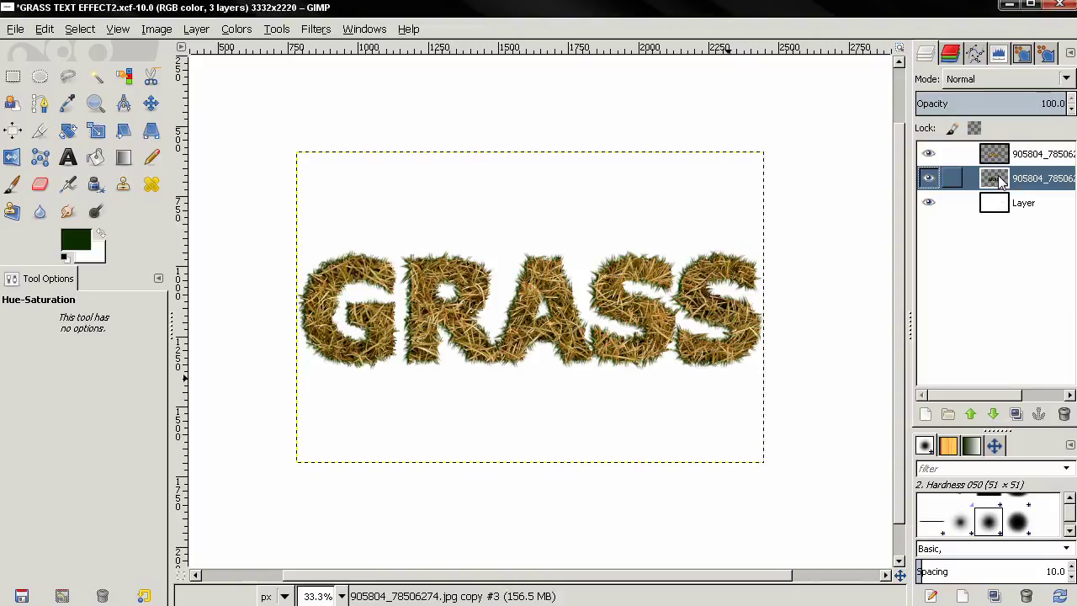
click(243, 31)
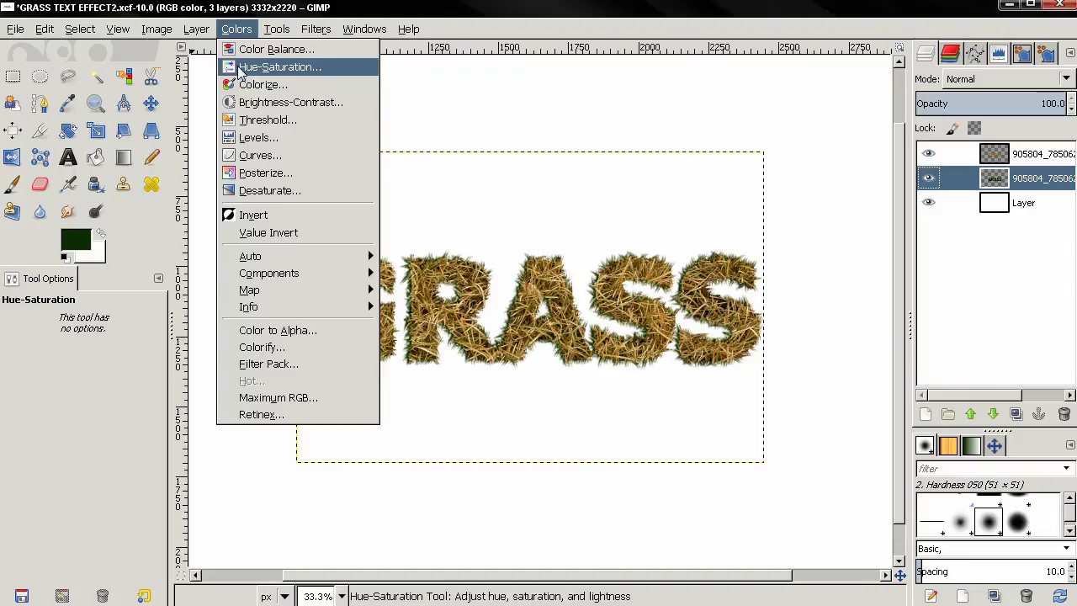
click(242, 69)
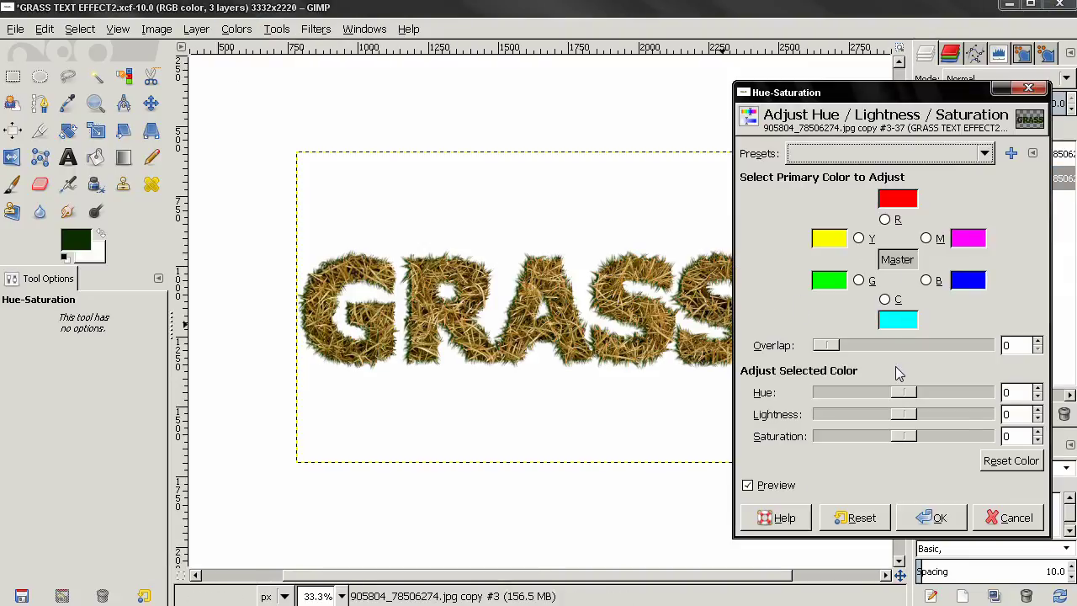
drag(907, 399, 885, 403)
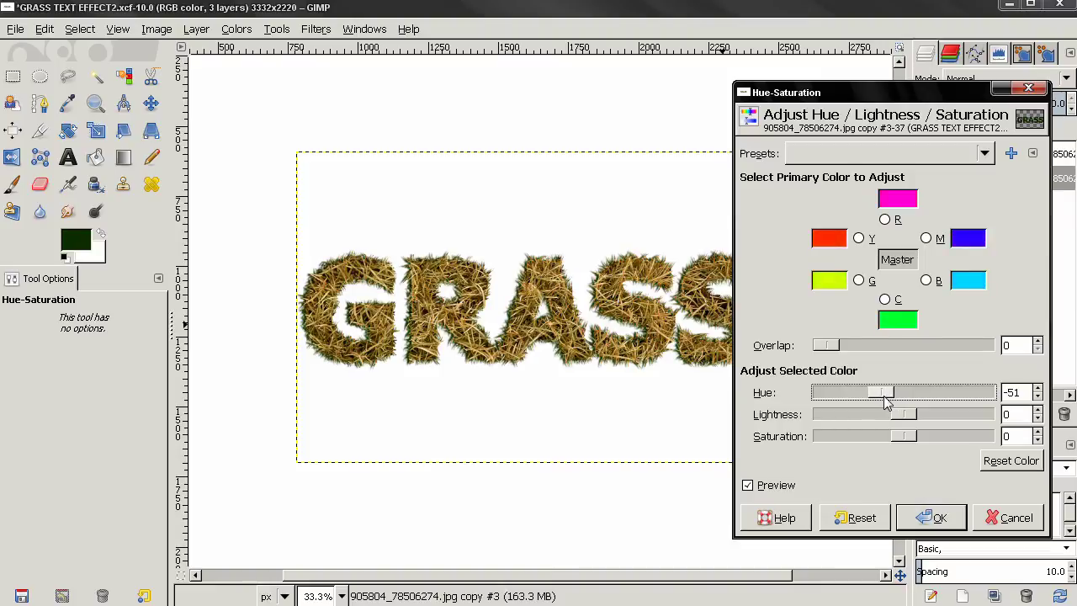
click(908, 515)
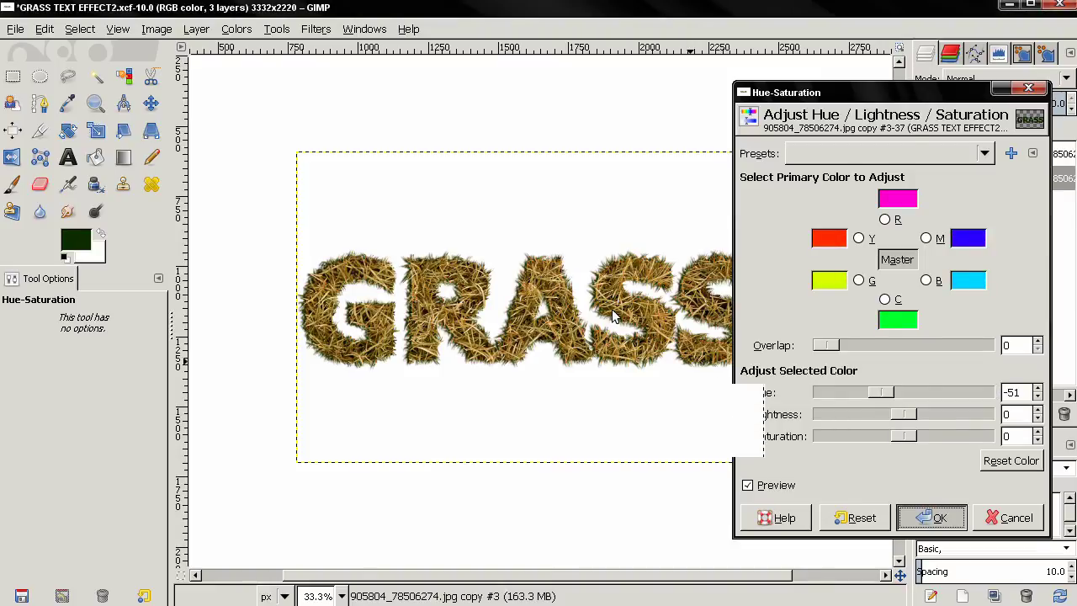
ctrl+scroll(588, 298, up, 1)
Step: Zoom in, hide the docks with Tab, and pan to centre the whole GRASS word
ctrl+scroll(570, 291, up, 1)
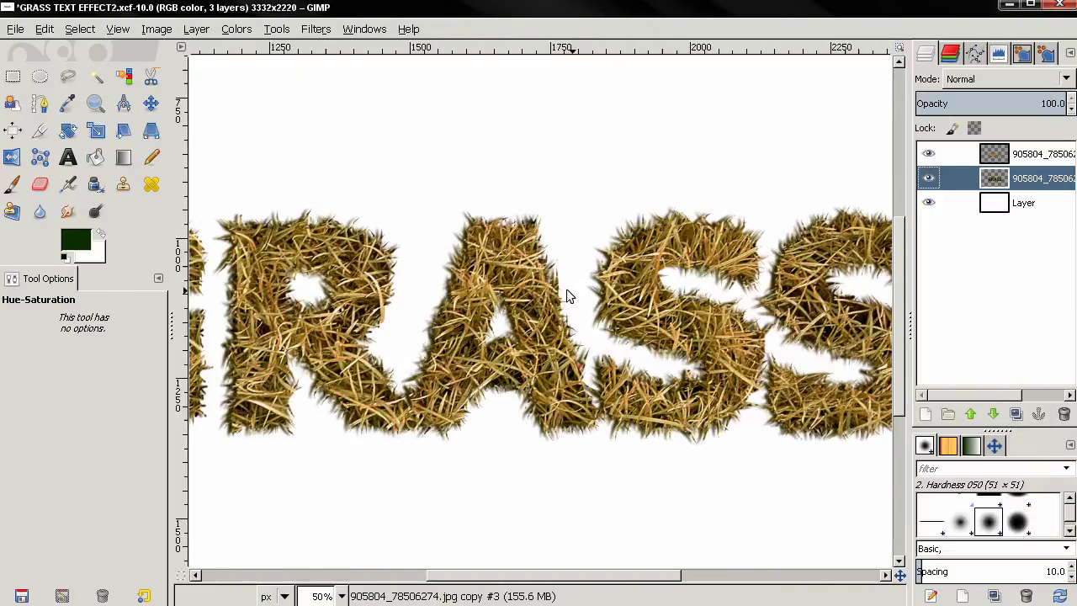
drag(549, 297, 664, 307)
key(Tab)
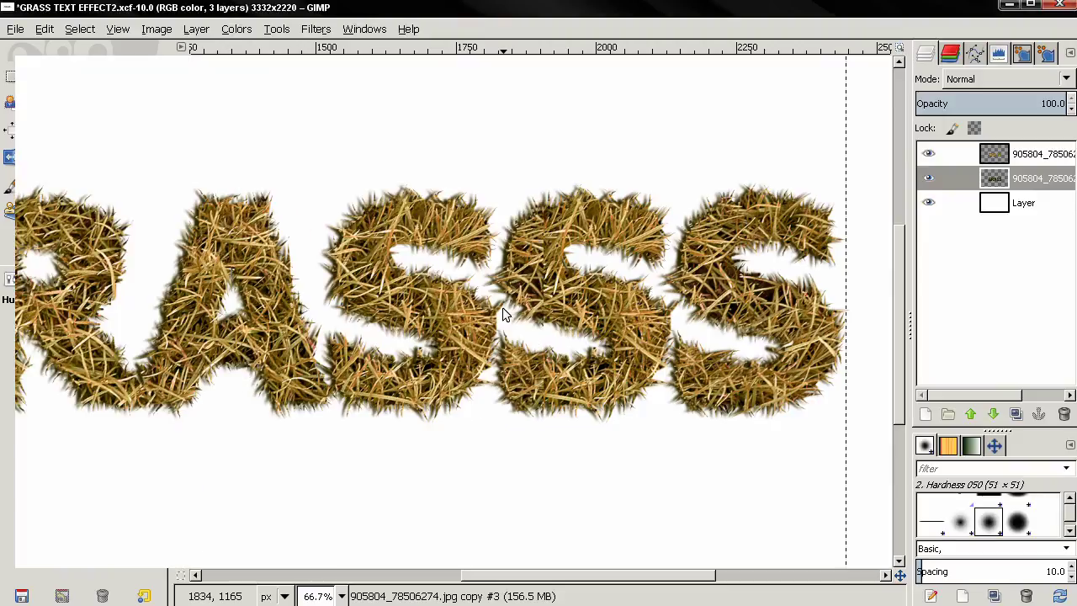
drag(497, 307, 631, 352)
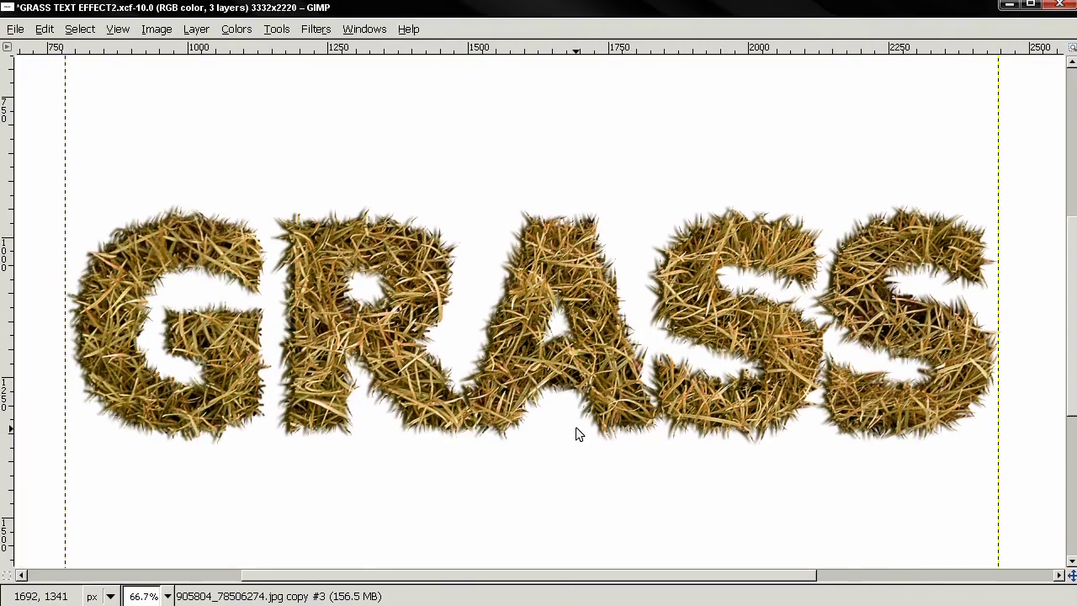